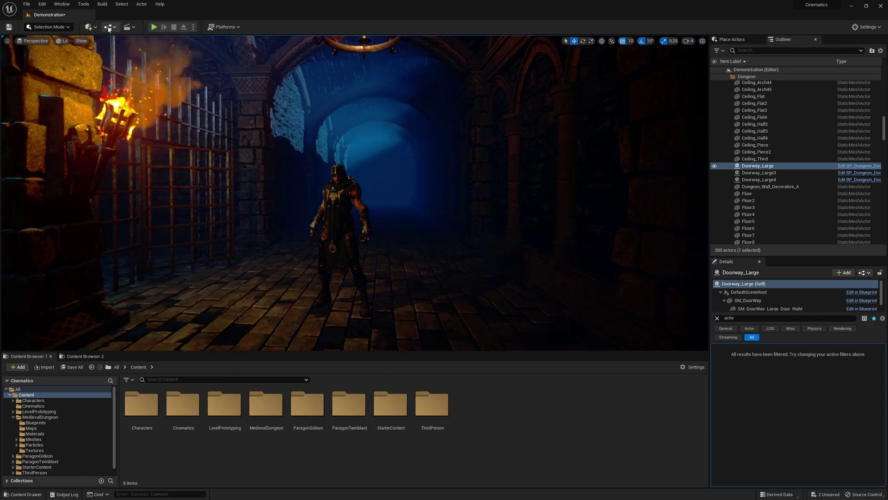
# Add a new level sequence named 'Cinematic' in the Cinematics folder and save it
pyautogui.click(109, 28)
pyautogui.click(133, 27)
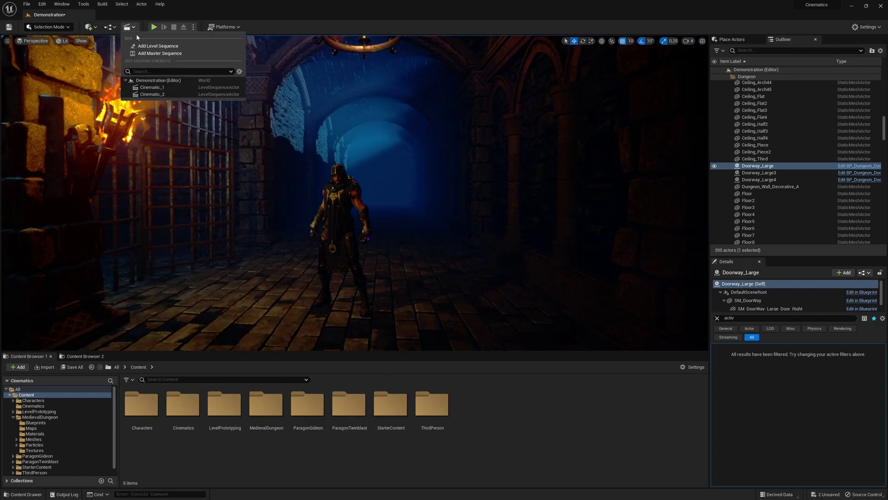
pyautogui.click(143, 48)
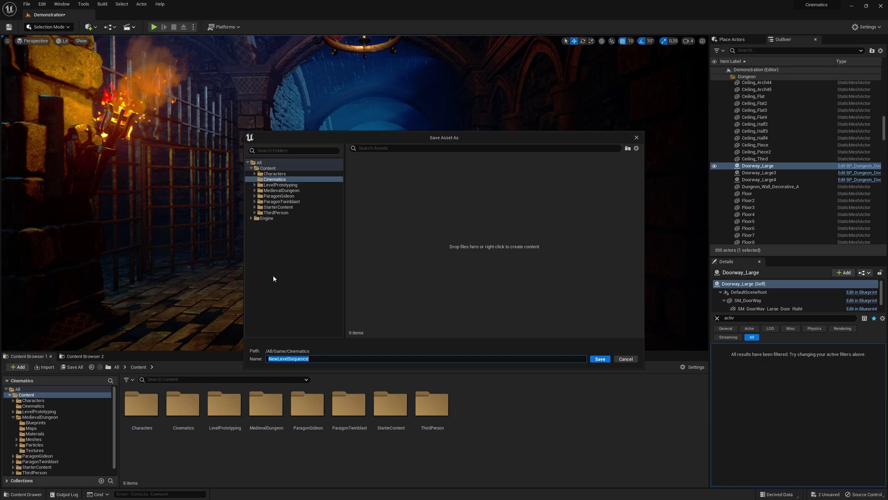
pyautogui.write('Cinematic')
pyautogui.press('Return')
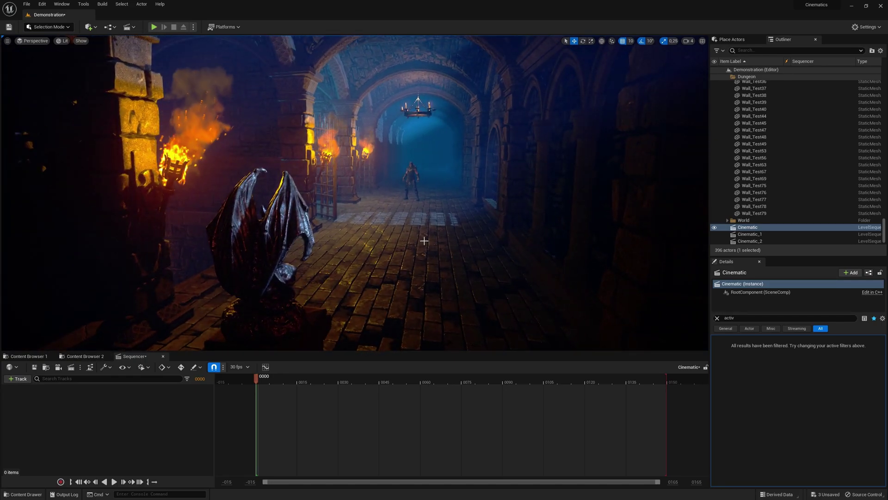
# Fly the view down the corridor to the statue and spawn a Cine Camera Actor there
pyautogui.moveTo(425, 241); pyautogui.dragTo(426, 238, button='right')
pyautogui.click(7, 41)
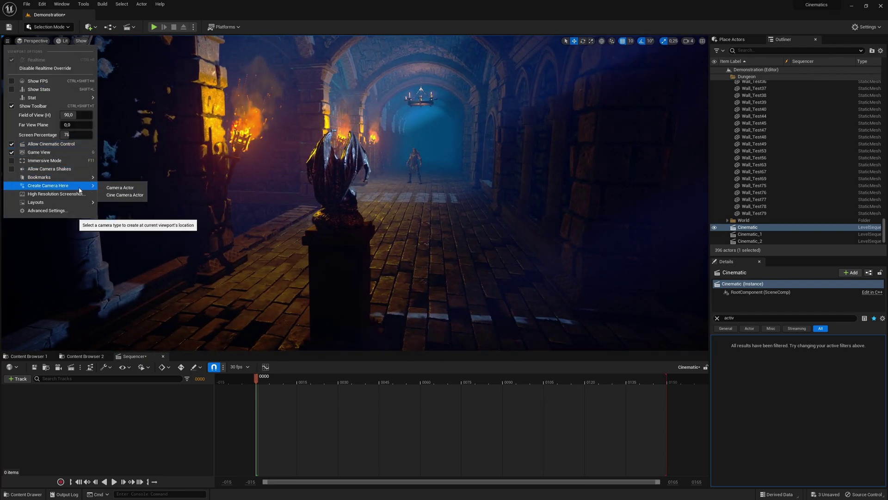
pyautogui.click(125, 198)
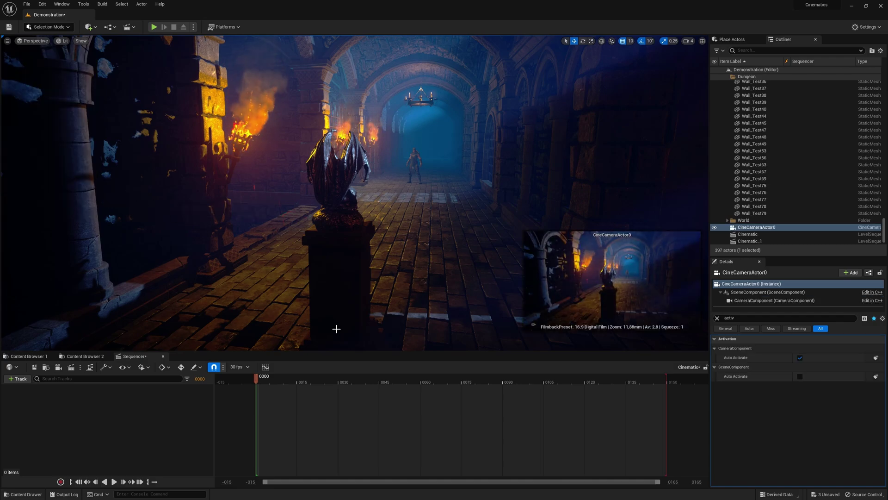
# Add CineCameraActor0 to the Cinematic sequence as a track
pyautogui.click(19, 380)
pyautogui.moveTo(54, 390)
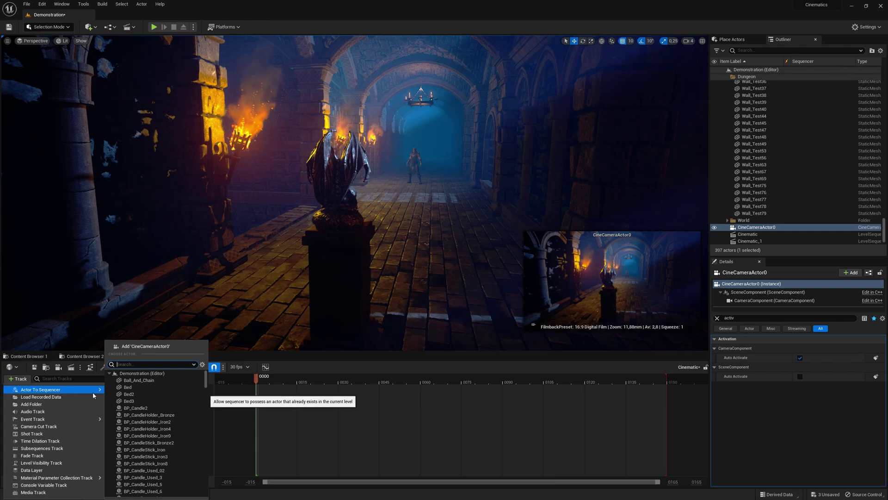
pyautogui.click(143, 346)
pyautogui.write('500')
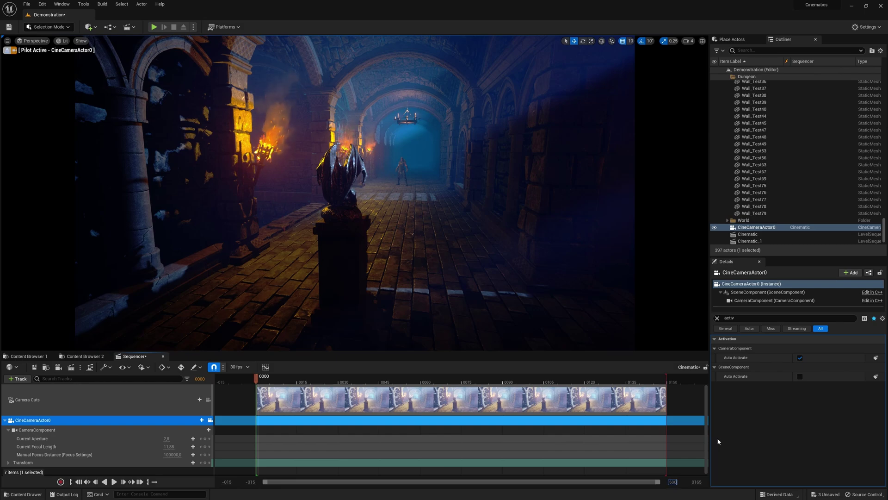
# Show the timeline to frame 500 and stretch playback end and camera cut to about 480
pyautogui.press('Return')
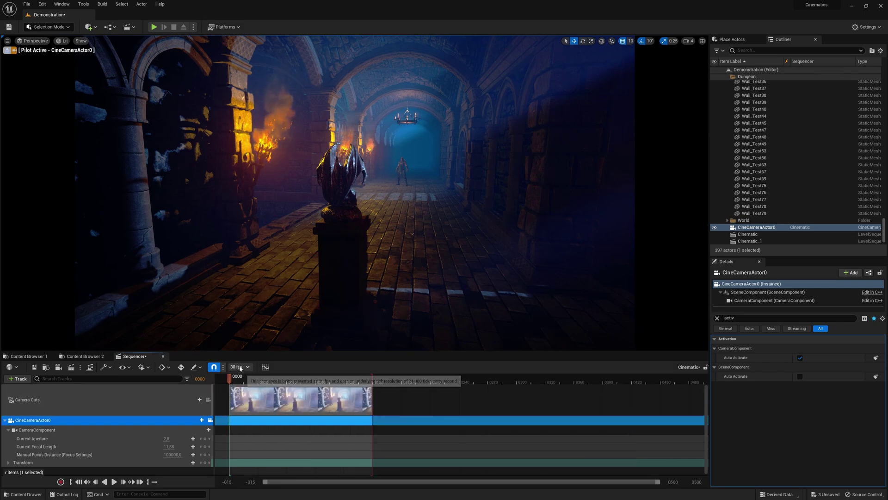
pyautogui.moveTo(371, 377); pyautogui.dragTo(685, 381)
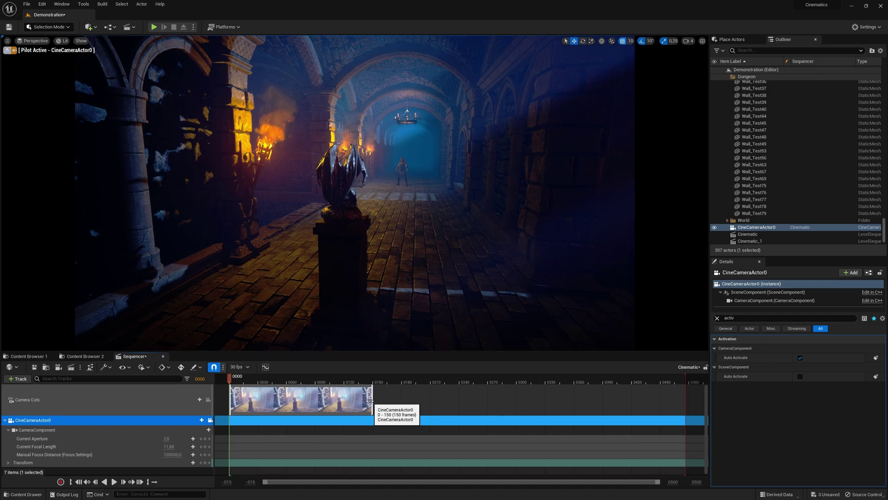
pyautogui.moveTo(371, 400); pyautogui.dragTo(679, 409)
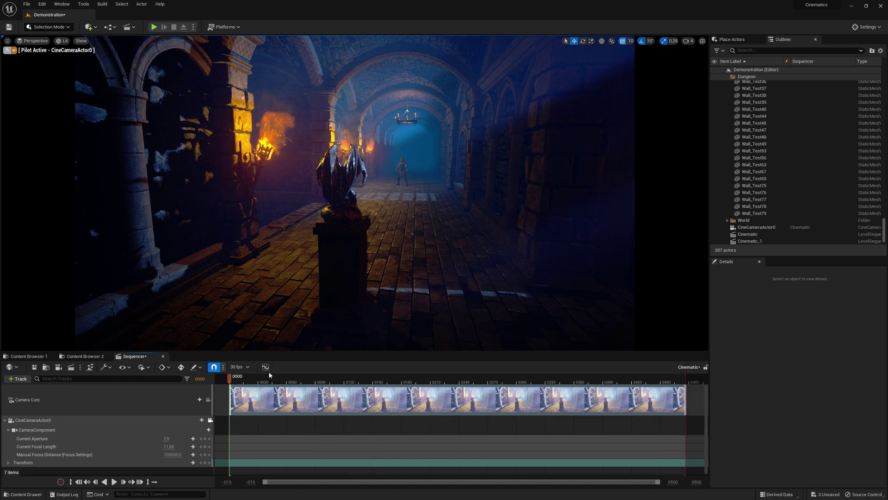
pyautogui.moveTo(455, 154); pyautogui.dragTo(138, 294, button='right')
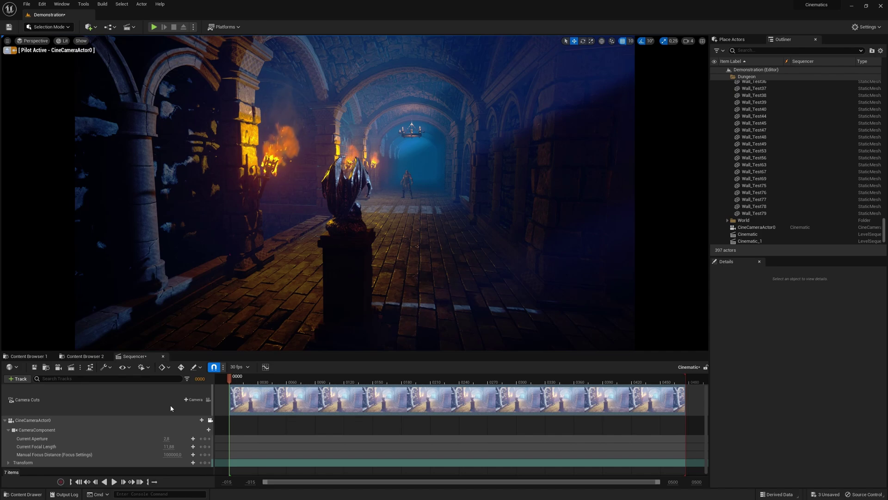
# View through the cine camera and set its Current Focal Length to 35
pyautogui.click(210, 421)
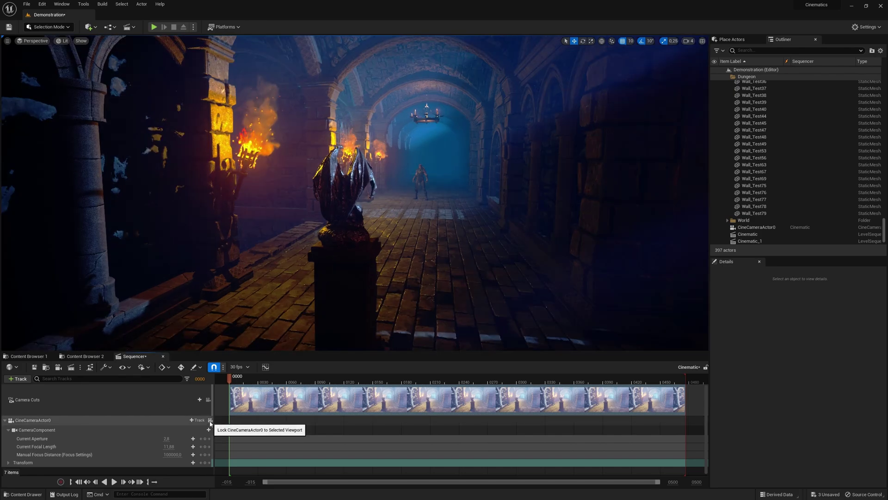
pyautogui.click(211, 421)
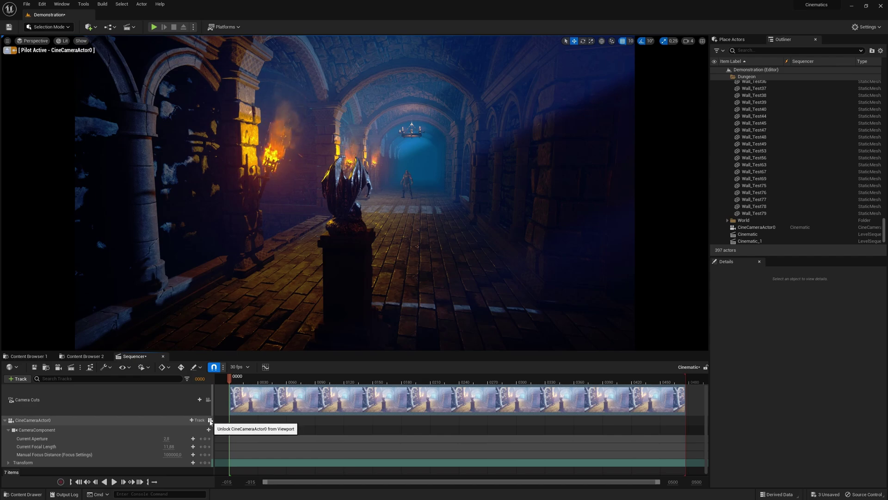
pyautogui.click(211, 422)
pyautogui.click(210, 421)
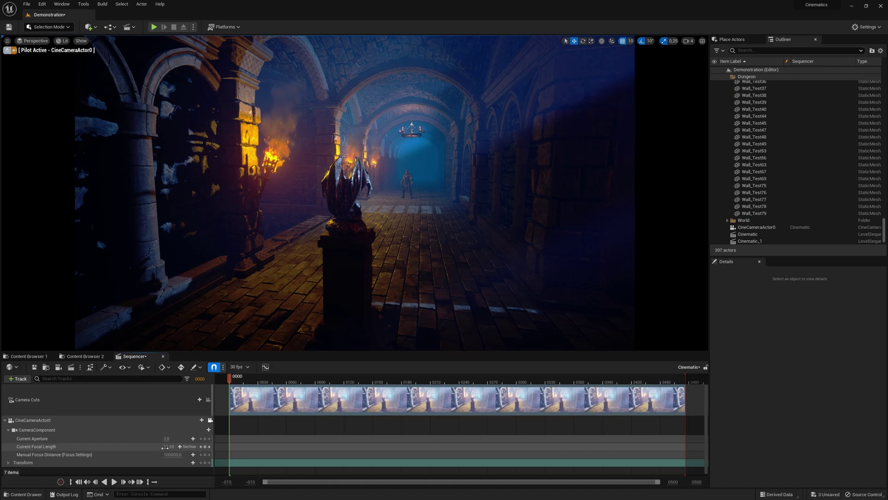
pyautogui.moveTo(165, 447); pyautogui.dragTo(176, 446)
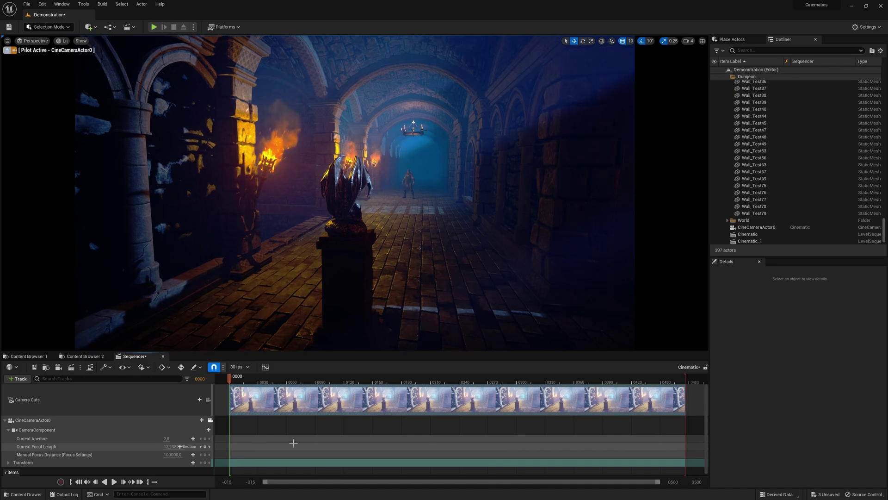
pyautogui.click(170, 446)
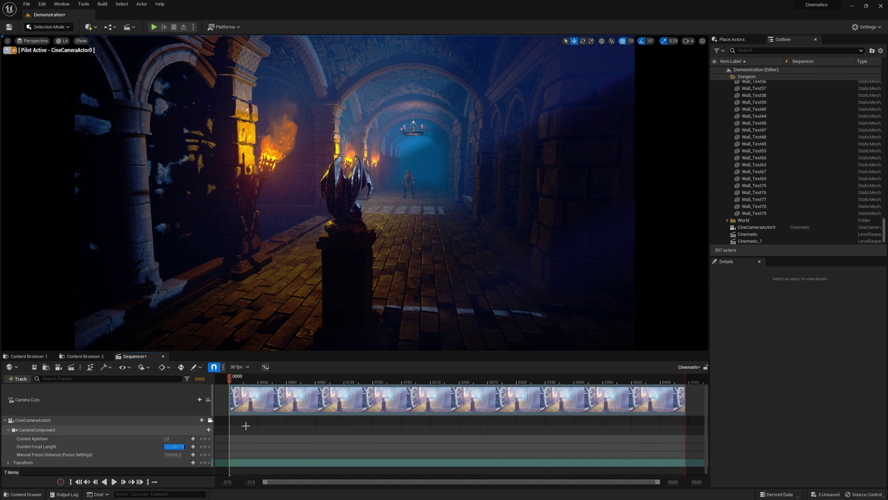
pyautogui.press('Return')
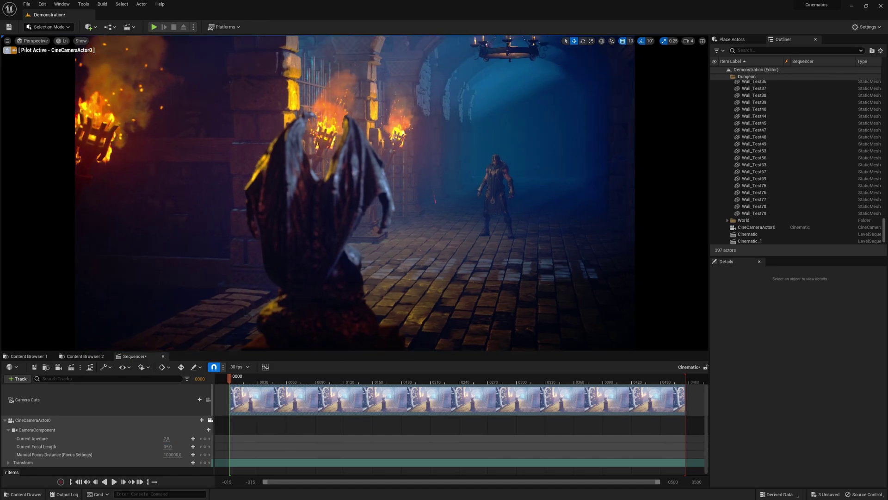
# Pull focus closer, frame the shot past the gargoyle, and key the camera transform at frame 0
pyautogui.moveTo(162, 348); pyautogui.dragTo(162, 347, button='right')
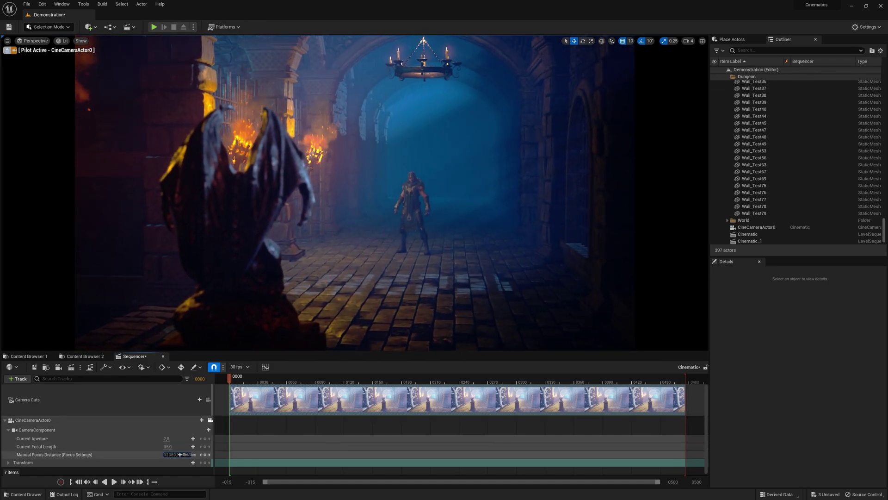
pyautogui.moveTo(180, 454); pyautogui.dragTo(153, 455)
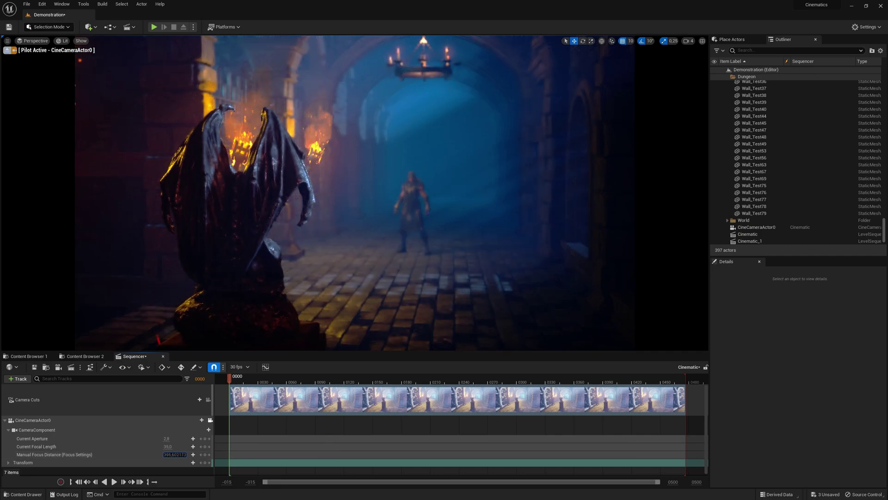
pyautogui.moveTo(429, 287); pyautogui.dragTo(406, 284, button='right')
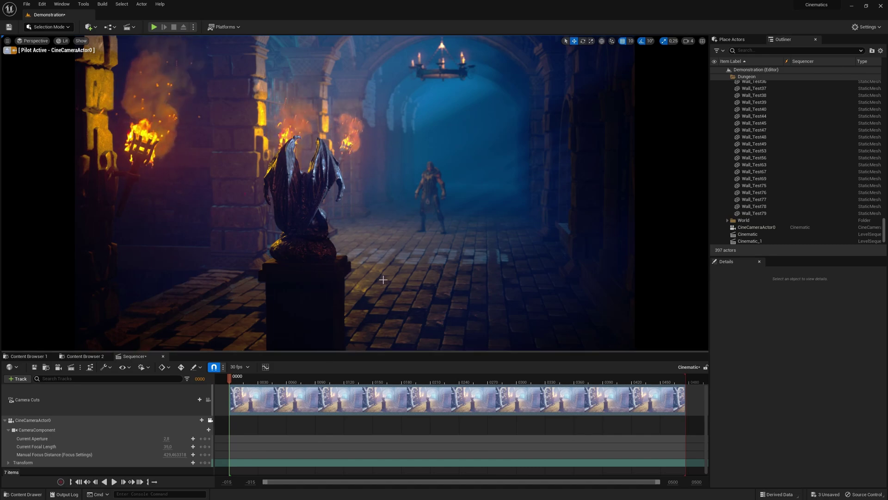
pyautogui.moveTo(328, 344); pyautogui.dragTo(326, 324)
pyautogui.moveTo(391, 193)
pyautogui.mouseDown(button='middle')
pyautogui.moveTo(299, 193)
pyautogui.moveTo(391, 193)
pyautogui.mouseUp(button='middle')
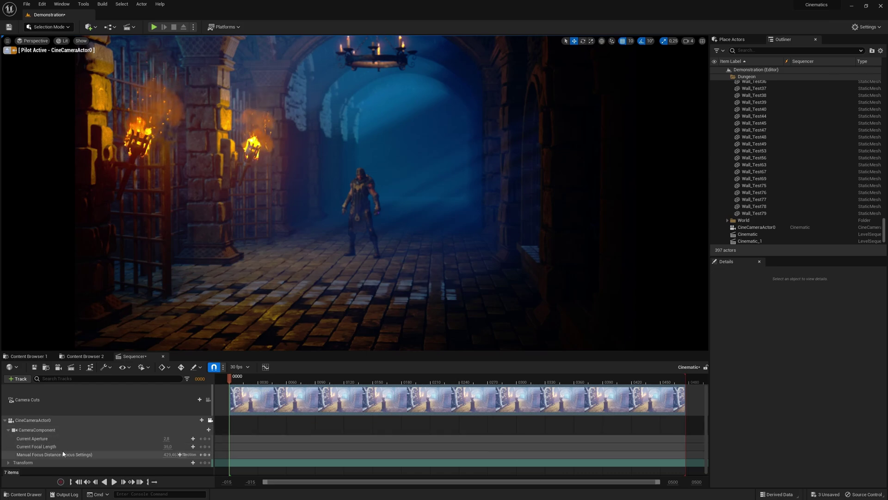
pyautogui.click(204, 463)
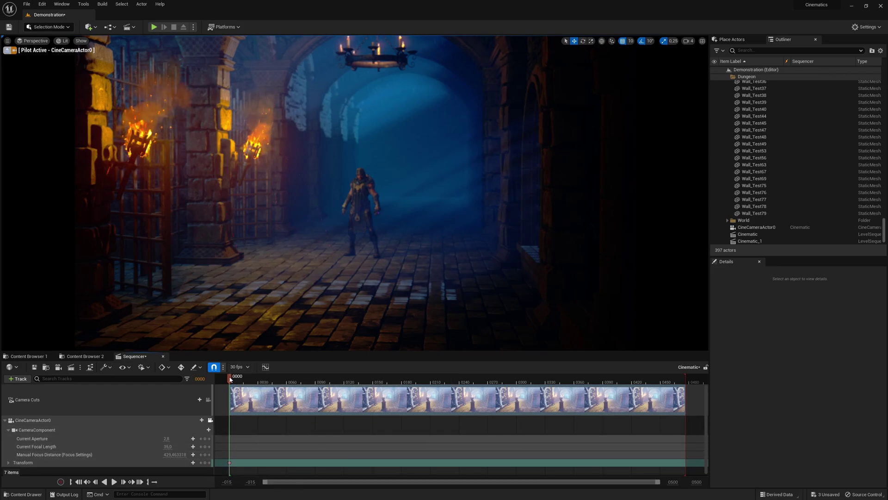
# Move the camera down the corridor toward the character and key its transform at frame 300
pyautogui.moveTo(407, 390)
pyautogui.mouseDown()
pyautogui.moveTo(665, 396)
pyautogui.moveTo(522, 396)
pyautogui.mouseUp()
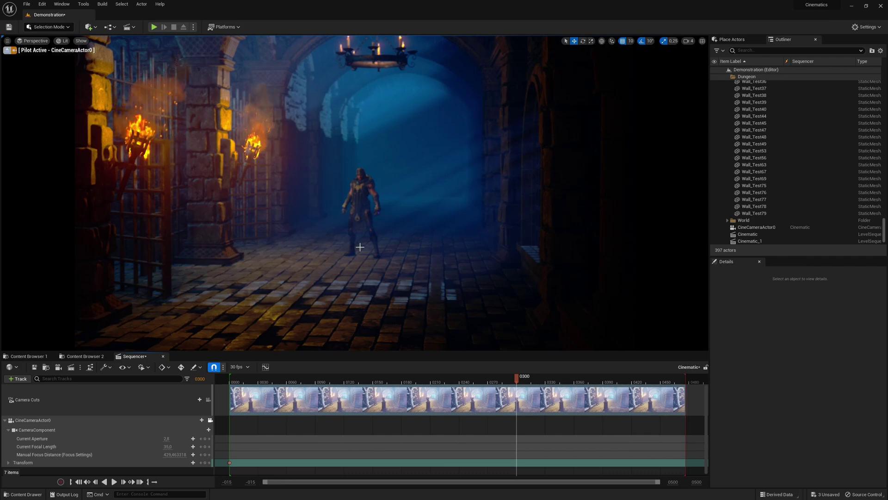
pyautogui.moveTo(355, 263); pyautogui.dragTo(354, 263, button='right')
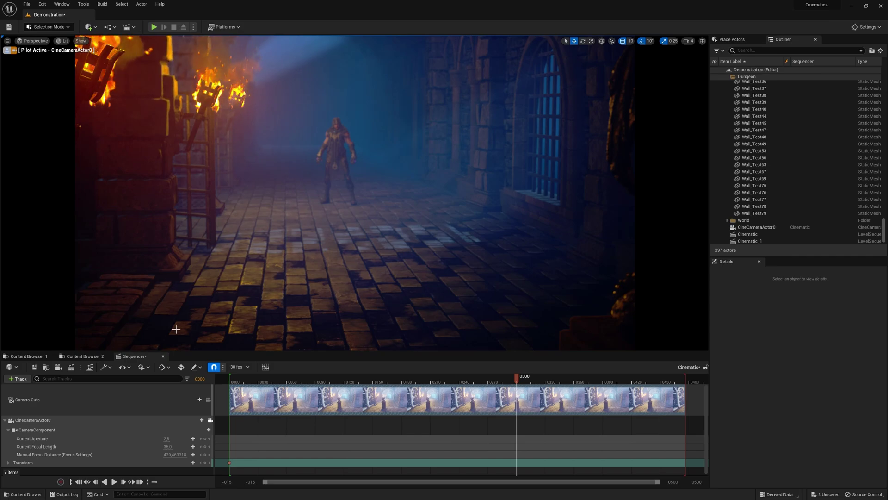
pyautogui.click(205, 462)
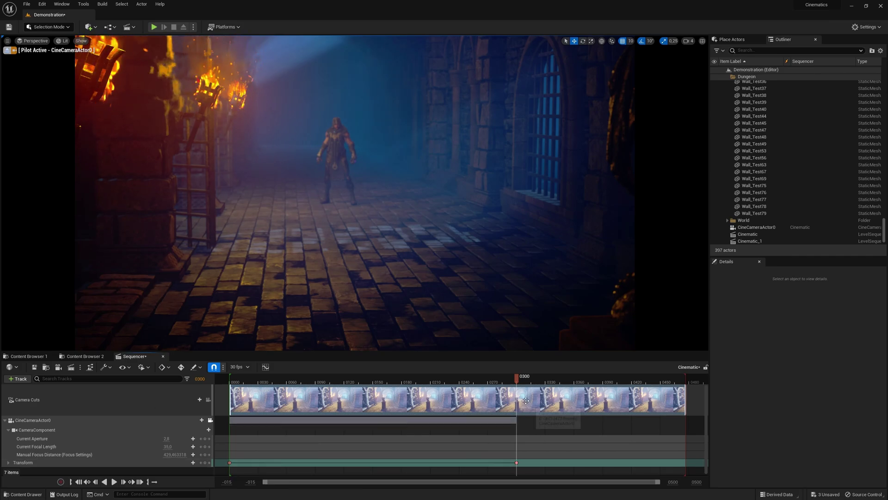
# Play back and scrub the camera move to preview it, ending near frame 118
pyautogui.moveTo(517, 377)
pyautogui.mouseDown()
pyautogui.moveTo(337, 378)
pyautogui.moveTo(229, 390)
pyautogui.moveTo(327, 416)
pyautogui.mouseUp()
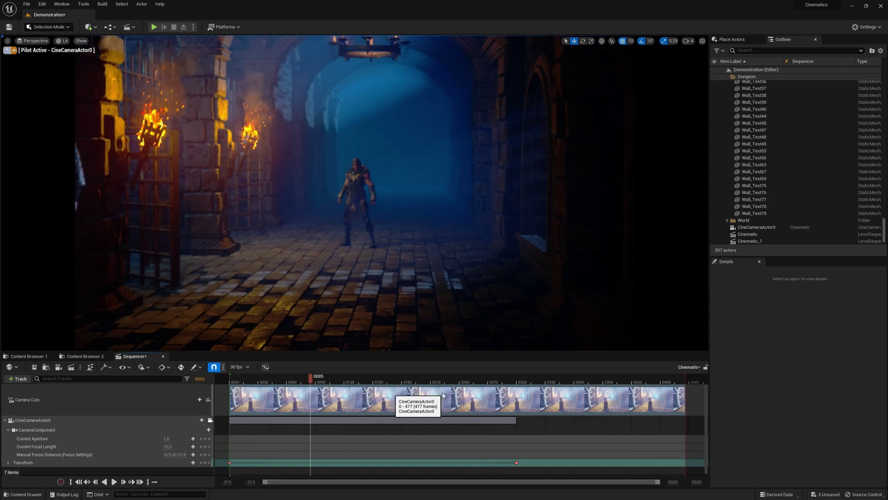
pyautogui.click(232, 378)
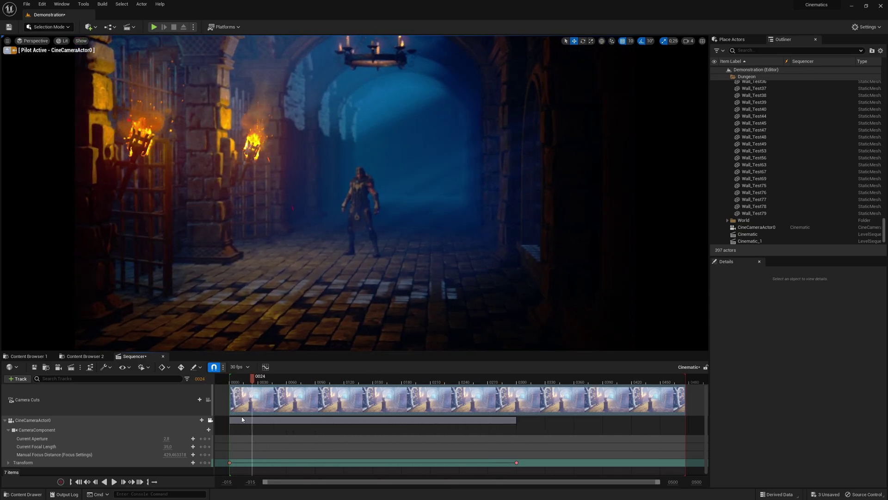
pyautogui.press('space')
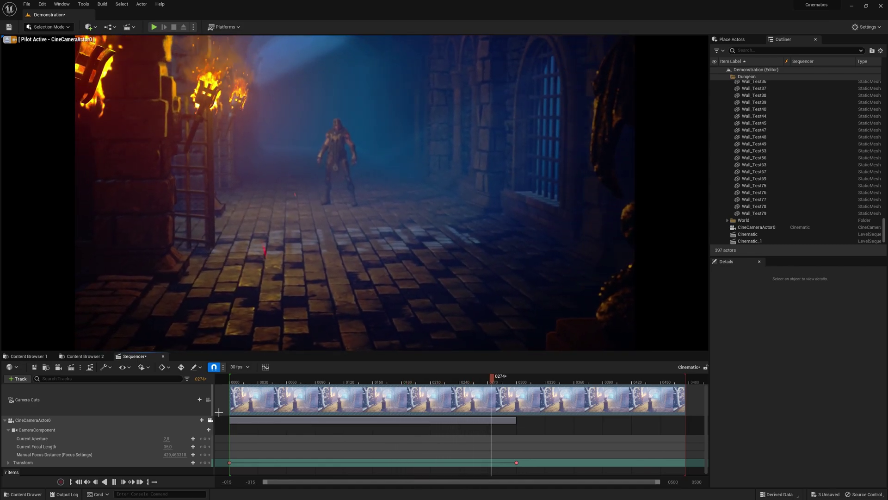
pyautogui.press('space')
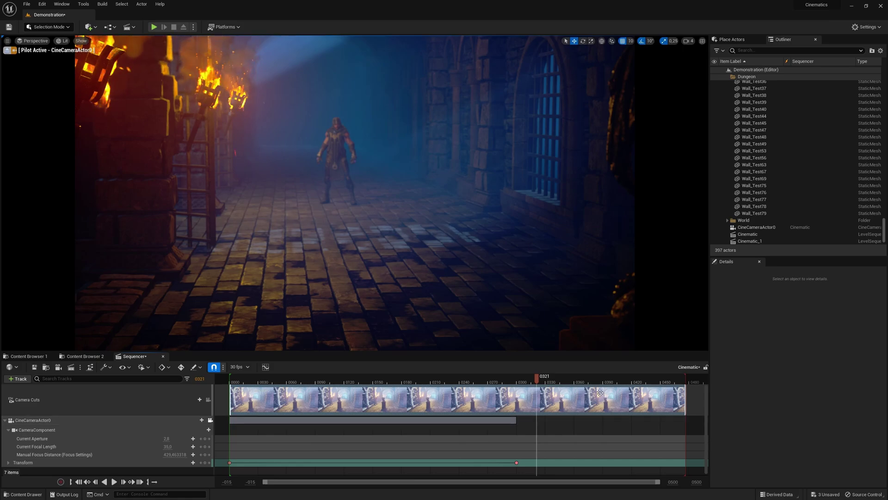
pyautogui.press('Left')
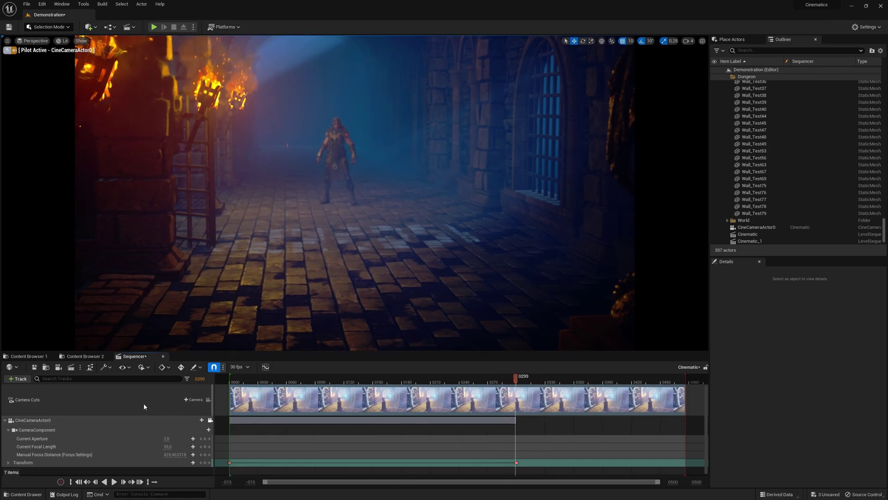
pyautogui.moveTo(520, 379); pyautogui.dragTo(243, 384)
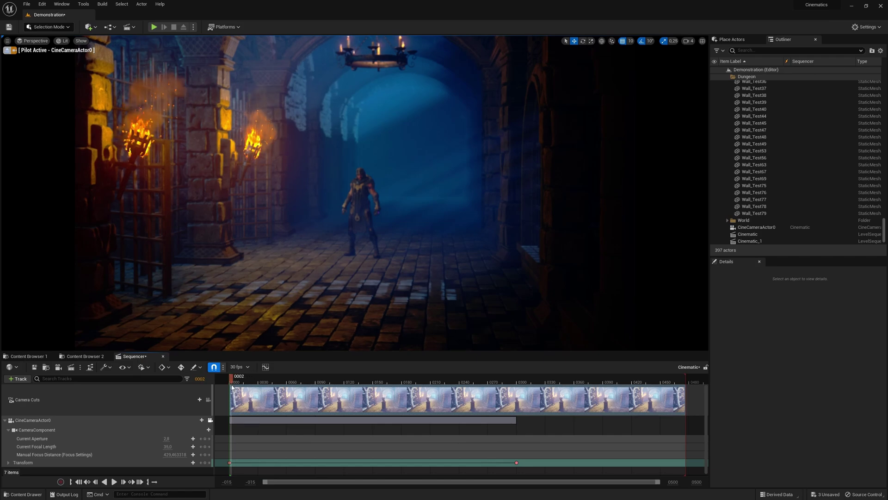
# Key Manual Focus Distance at about 1771 on frame 0, then lower it around frame 119
pyautogui.moveTo(230, 387); pyautogui.dragTo(229, 388)
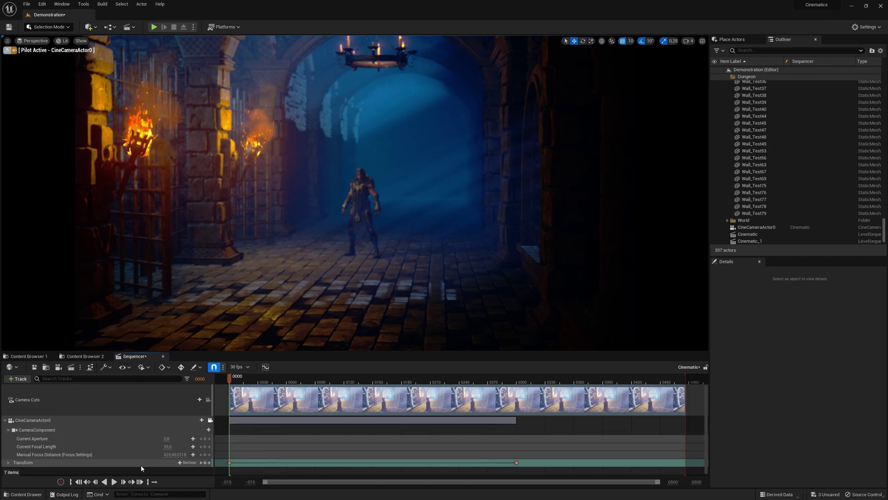
pyautogui.moveTo(180, 454); pyautogui.dragTo(180, 454)
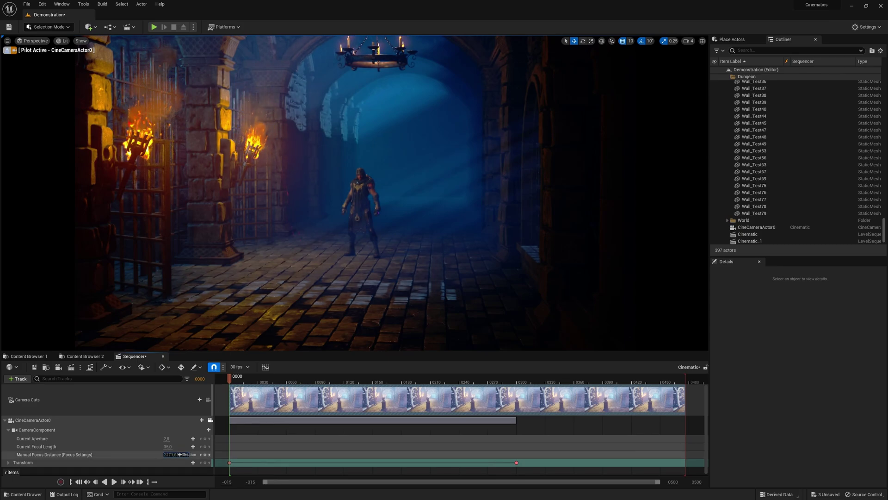
pyautogui.click(193, 454)
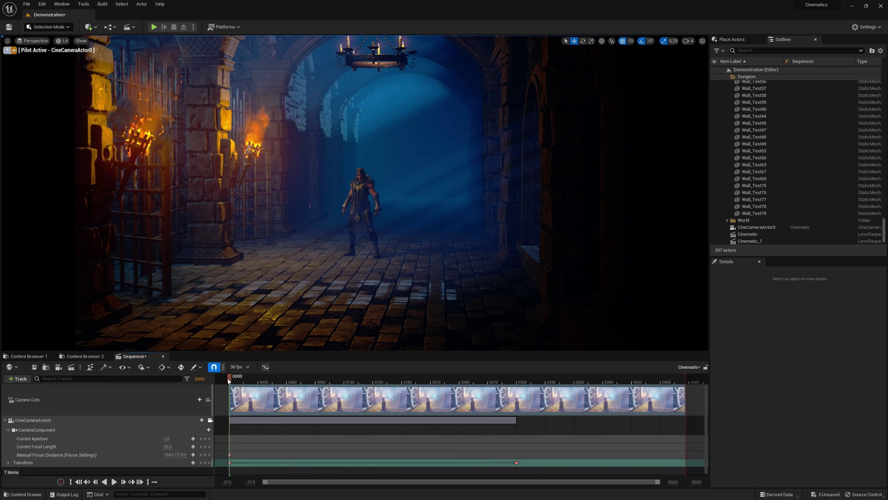
pyautogui.moveTo(234, 383); pyautogui.dragTo(349, 392)
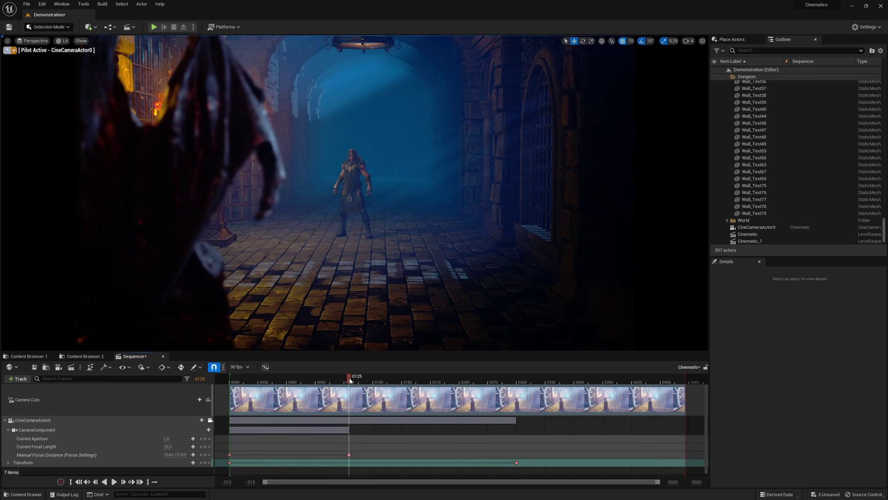
pyautogui.press('space')
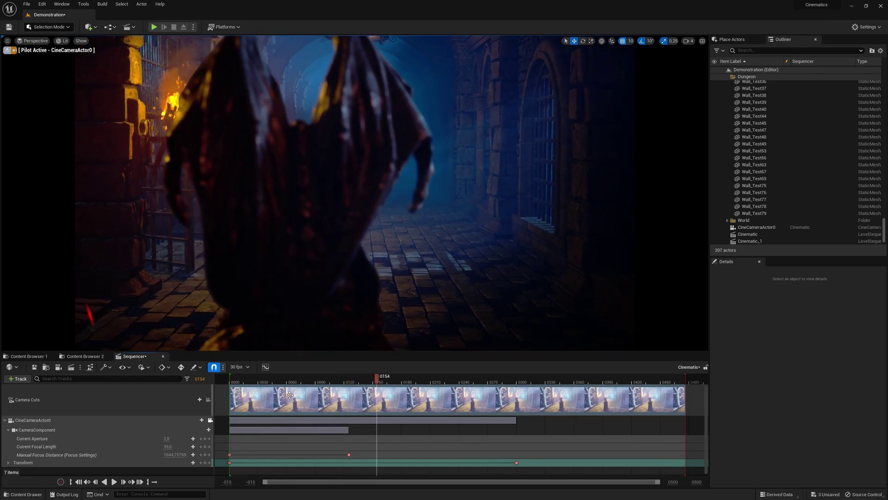
pyautogui.moveTo(179, 454); pyautogui.dragTo(157, 454)
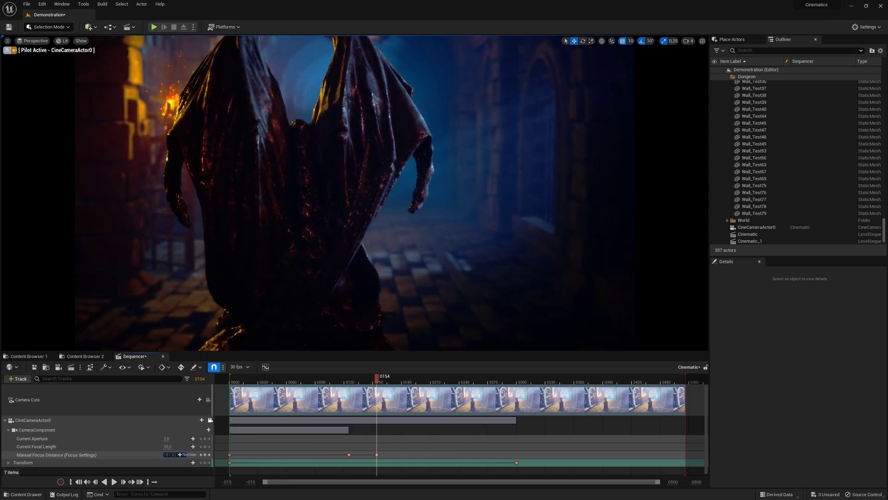
pyautogui.press('Return')
# Key focus distance near frame 217 at about 1264, review the rack focus, and stop piloting
pyautogui.moveTo(378, 382); pyautogui.dragTo(499, 383)
pyautogui.click(205, 454)
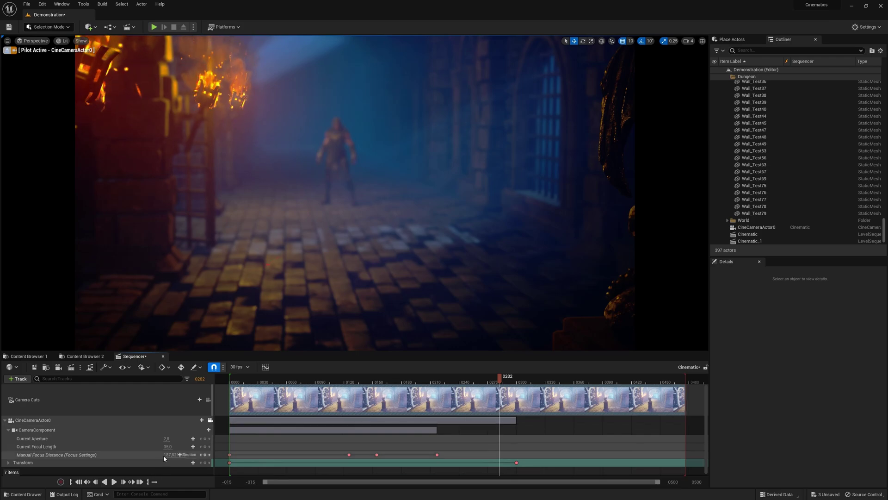
pyautogui.moveTo(180, 454); pyautogui.dragTo(199, 455)
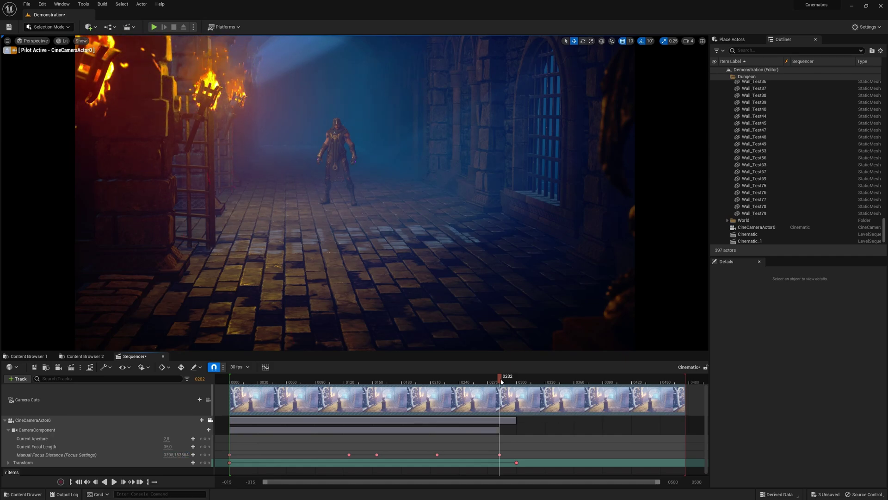
pyautogui.moveTo(501, 381)
pyautogui.mouseDown()
pyautogui.moveTo(299, 383)
pyautogui.moveTo(442, 402)
pyautogui.moveTo(522, 400)
pyautogui.mouseUp()
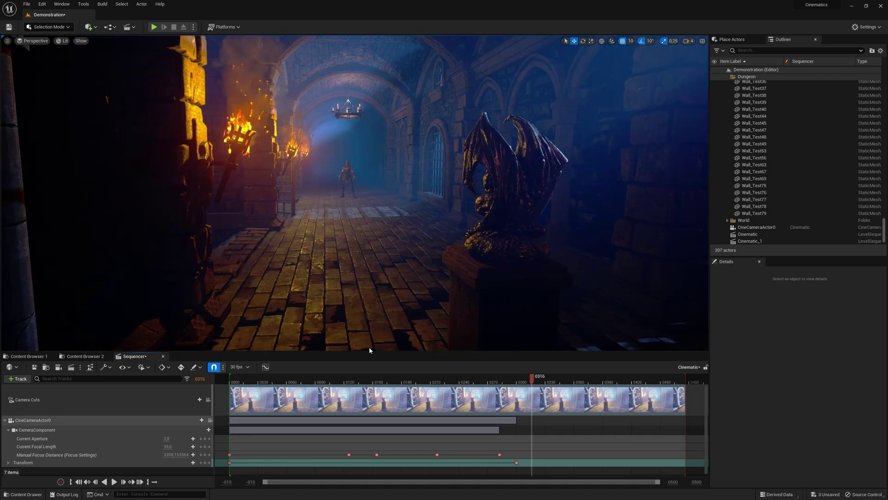
pyautogui.click(210, 420)
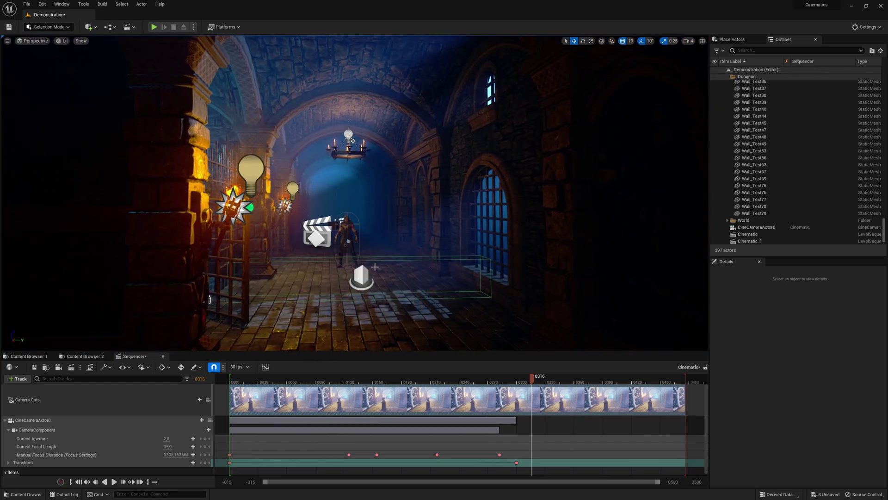
# Select the trigger box on the corridor floor
pyautogui.moveTo(382, 245)
pyautogui.mouseDown()
pyautogui.moveTo(356, 108)
pyautogui.moveTo(391, 242)
pyautogui.mouseUp()
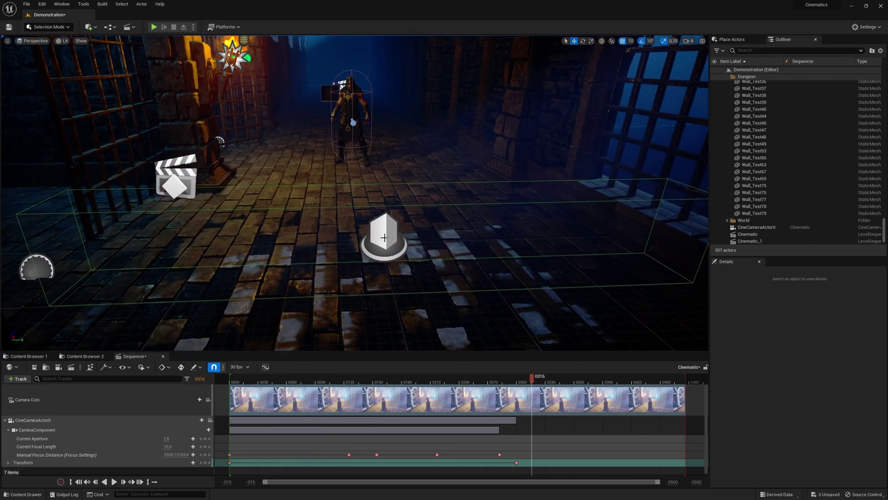
pyautogui.click(383, 238)
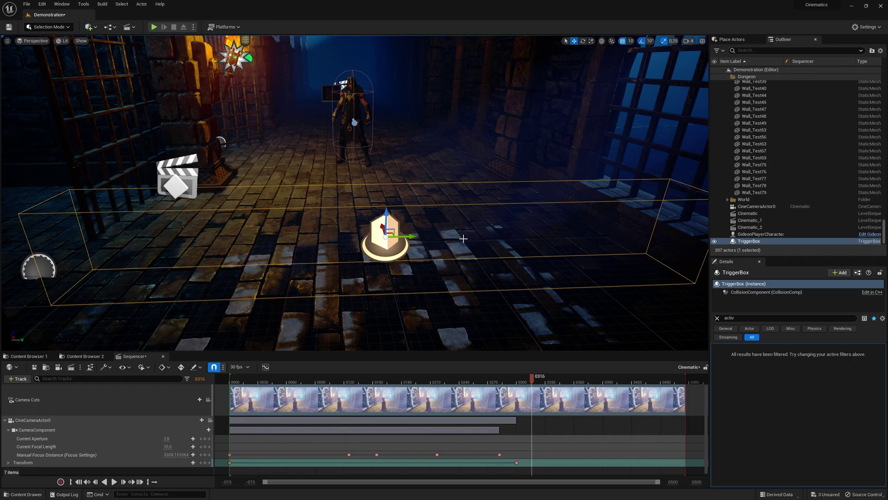
pyautogui.moveTo(463, 238); pyautogui.dragTo(444, 259)
# Place an extra Trigger Box from Place Actors, undo it, and frame the original trigger box
pyautogui.click(733, 42)
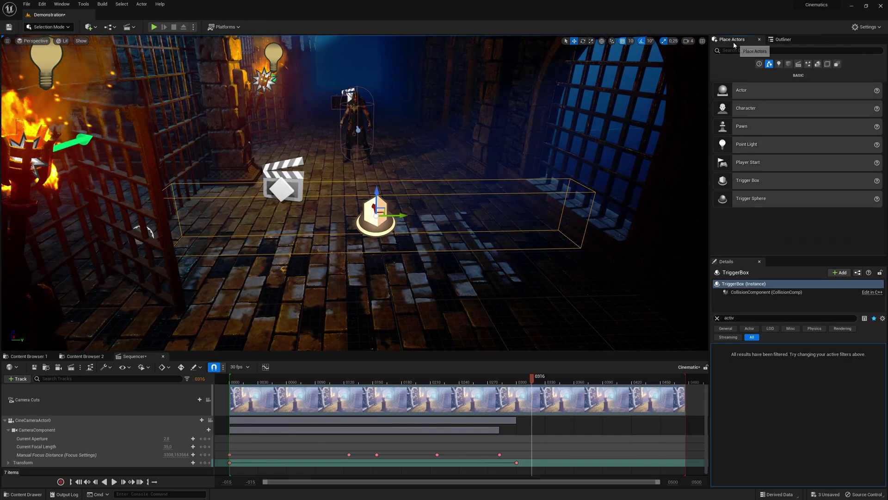
pyautogui.click(739, 51)
pyautogui.write('b')
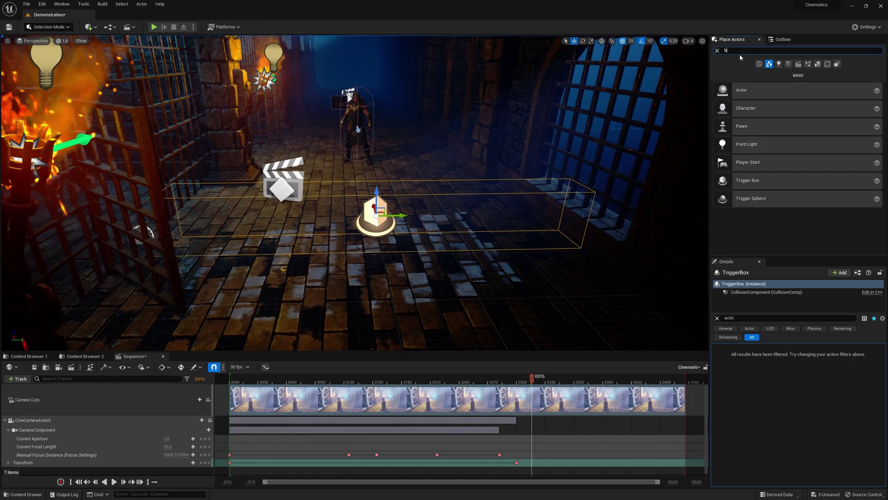
pyautogui.write('ox tri')
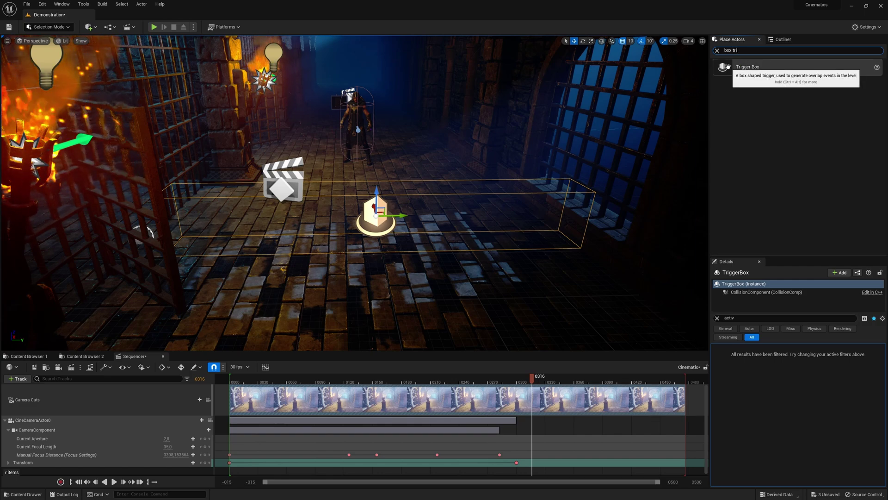
pyautogui.moveTo(746, 67); pyautogui.dragTo(459, 162)
pyautogui.moveTo(376, 198); pyautogui.dragTo(376, 199)
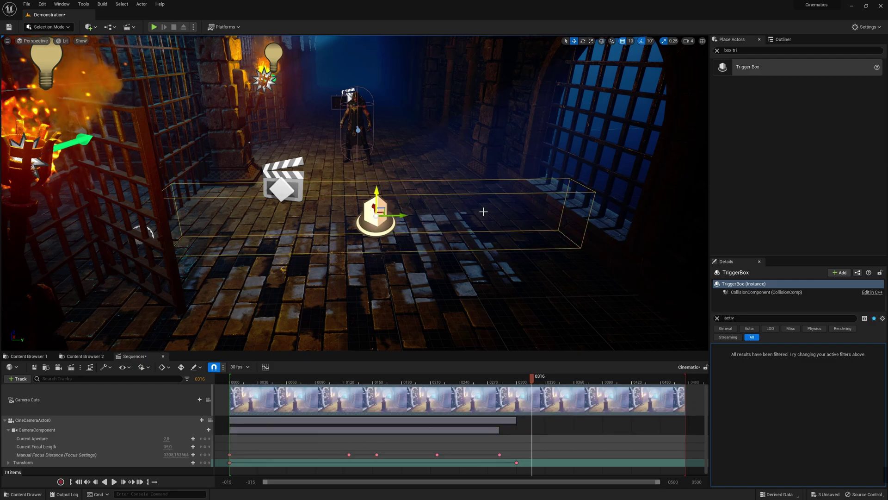
pyautogui.hotkey('ctrl', 'z')
pyautogui.press('f')
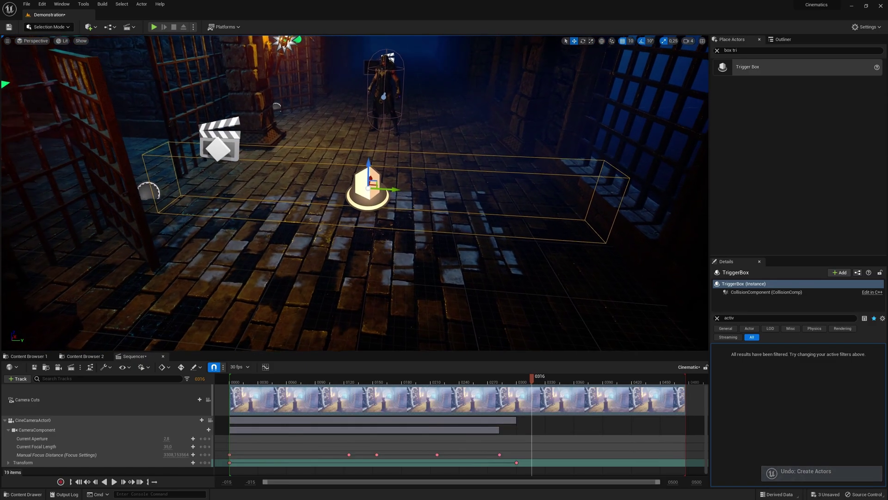
# Open the Level Blueprint's event graph
pyautogui.click(111, 28)
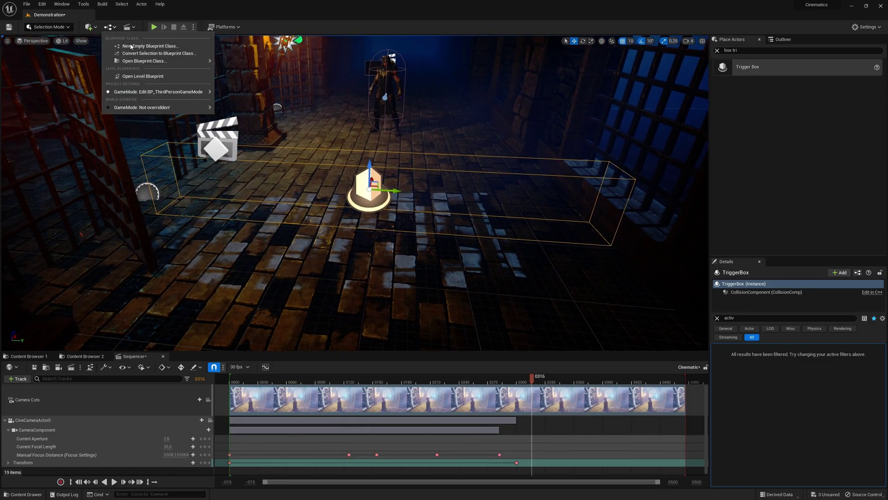
pyautogui.click(140, 77)
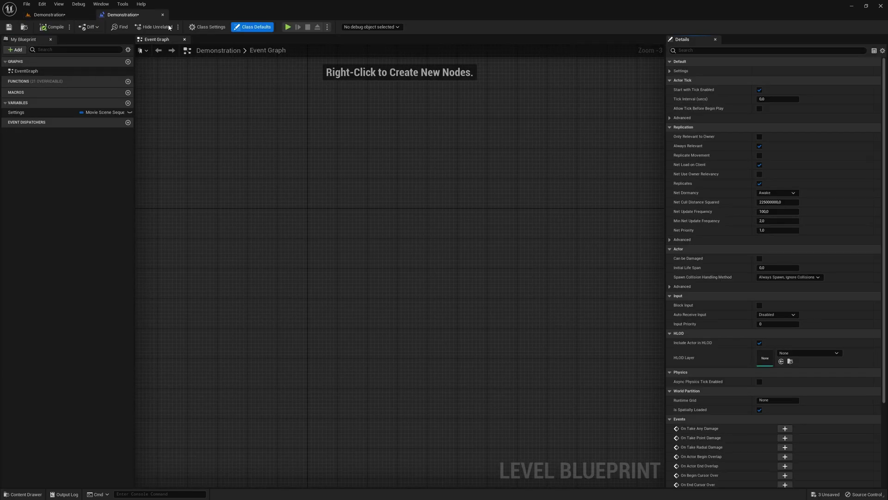
pyautogui.click(46, 14)
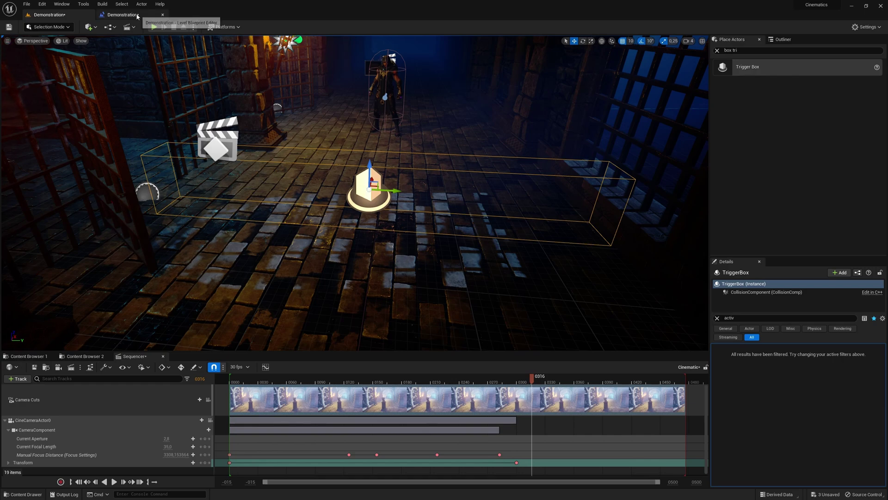
pyautogui.click(121, 14)
# Add an On Actor Begin Overlap event for Trigger Box 1 and position the node
pyautogui.rightClick(305, 156)
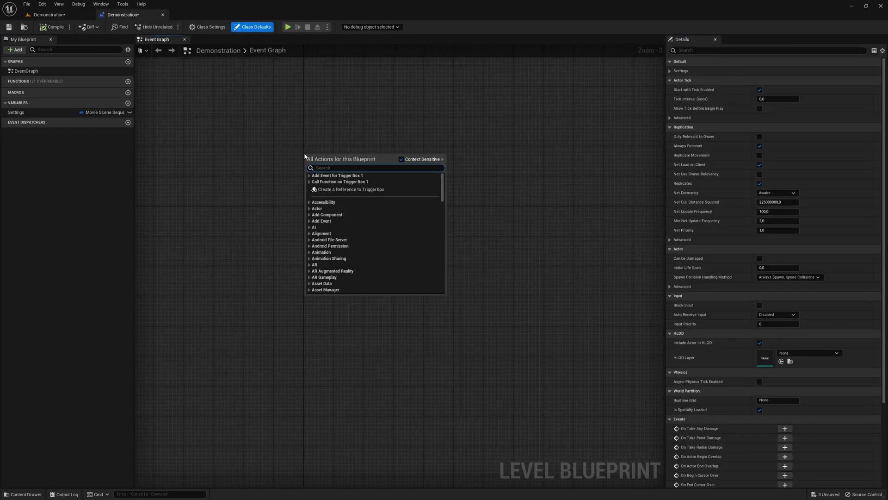
pyautogui.click(309, 176)
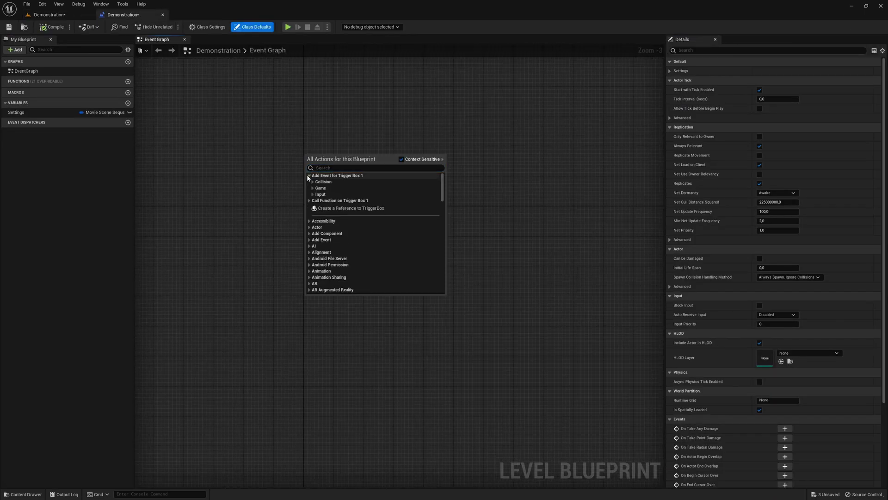
pyautogui.click(313, 183)
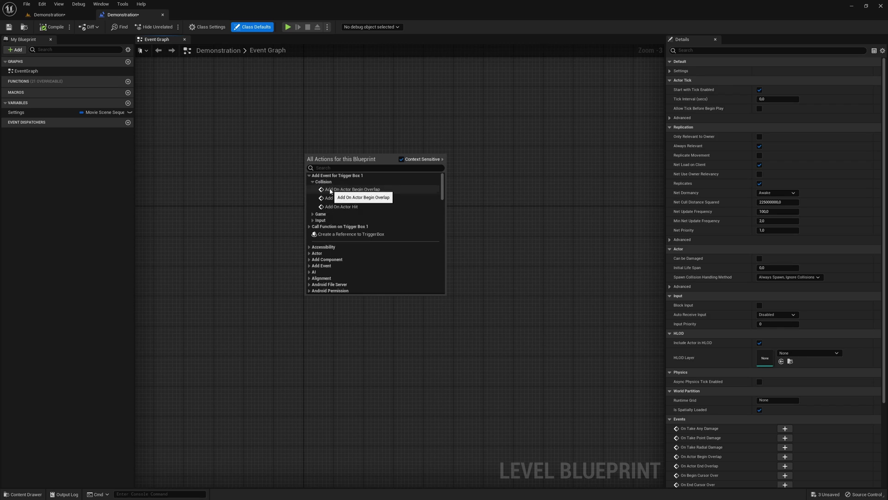
pyautogui.click(331, 190)
pyautogui.scroll(3, 380, 198)
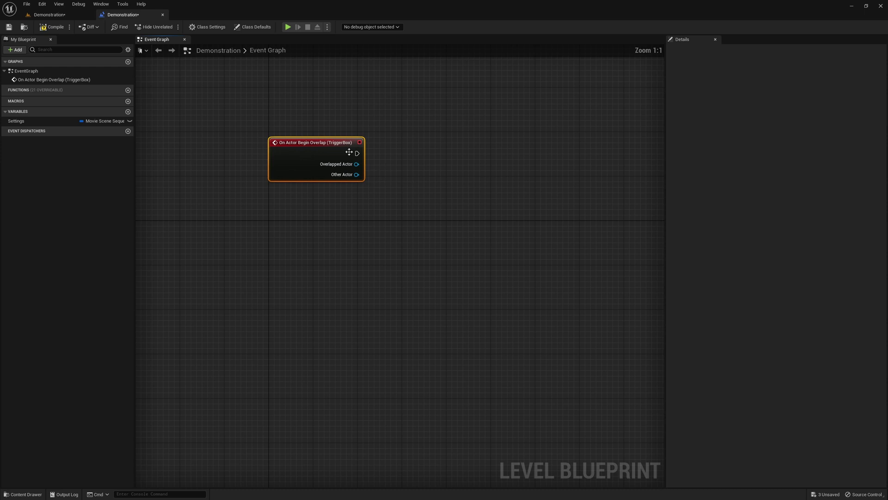
pyautogui.moveTo(349, 152); pyautogui.dragTo(299, 169)
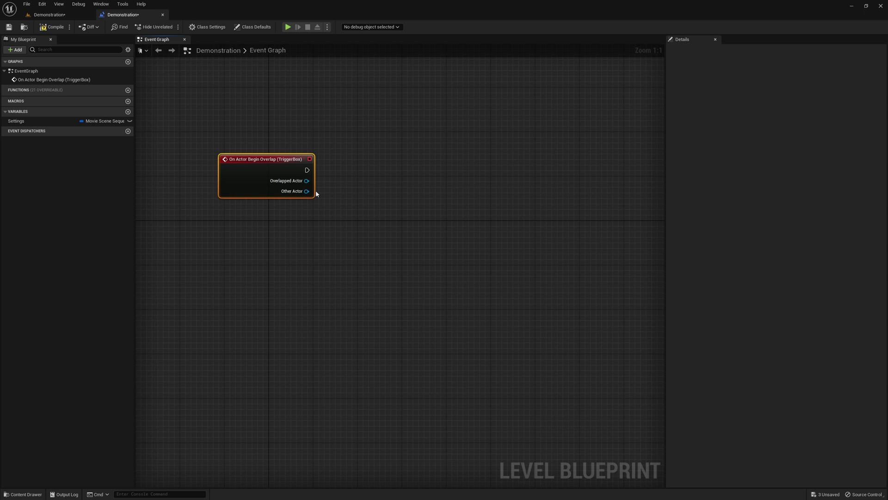
# Wire a Cast To GideonPlayerCharacter node from the overlap event's Other Actor output
pyautogui.click(49, 14)
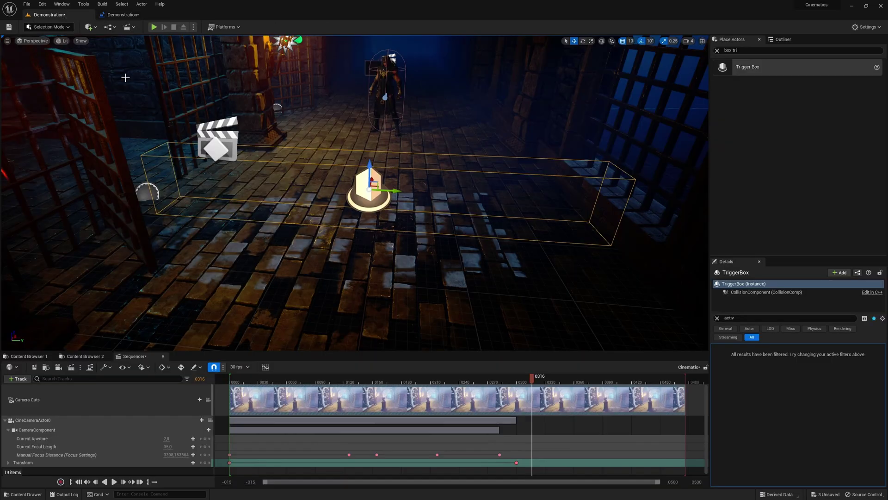
pyautogui.click(716, 318)
pyautogui.click(783, 40)
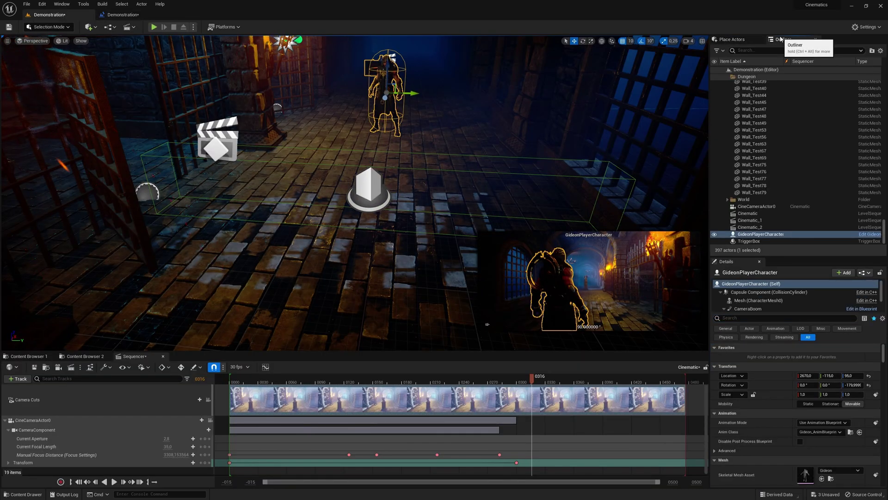
pyautogui.click(134, 16)
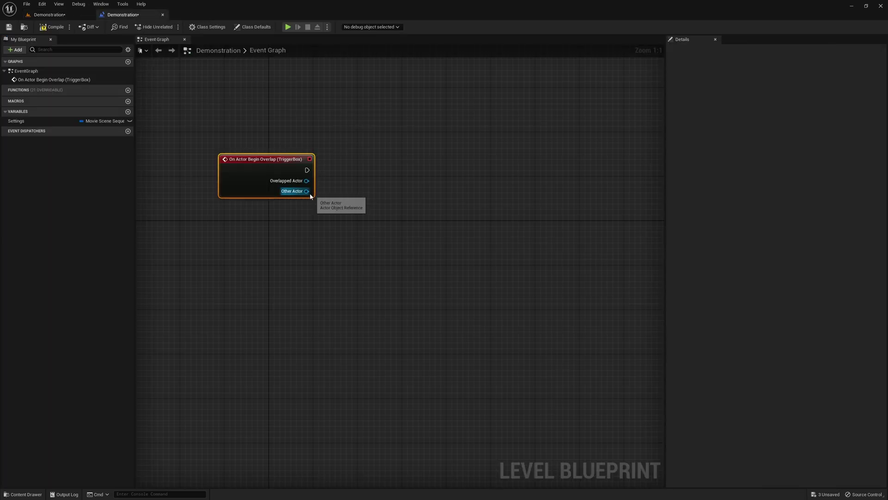
pyautogui.moveTo(306, 191); pyautogui.dragTo(339, 170)
pyautogui.write('cast')
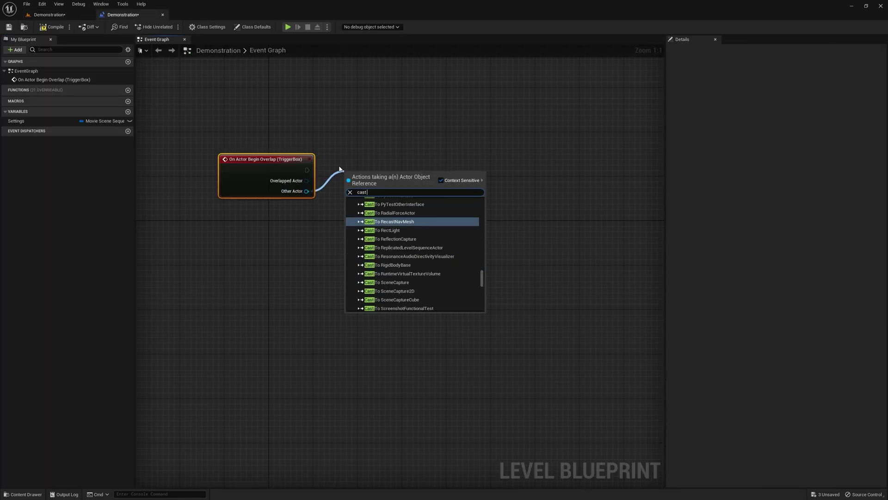
pyautogui.write(' to gid')
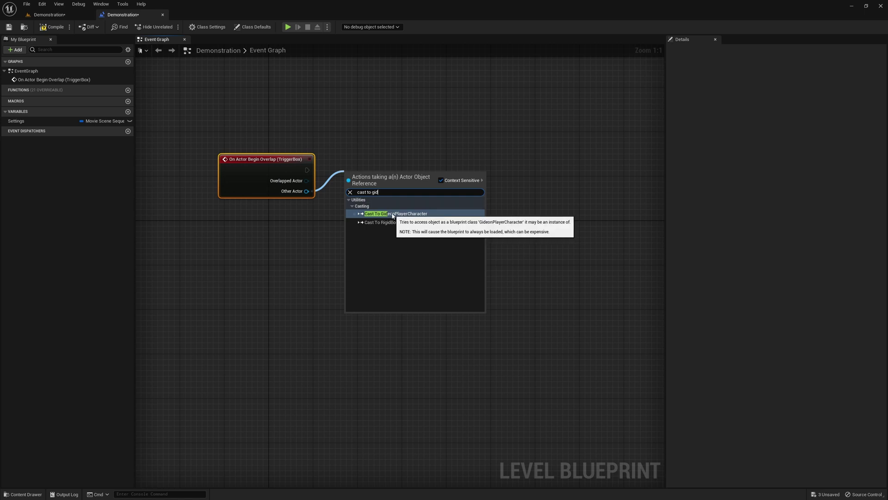
pyautogui.click(393, 214)
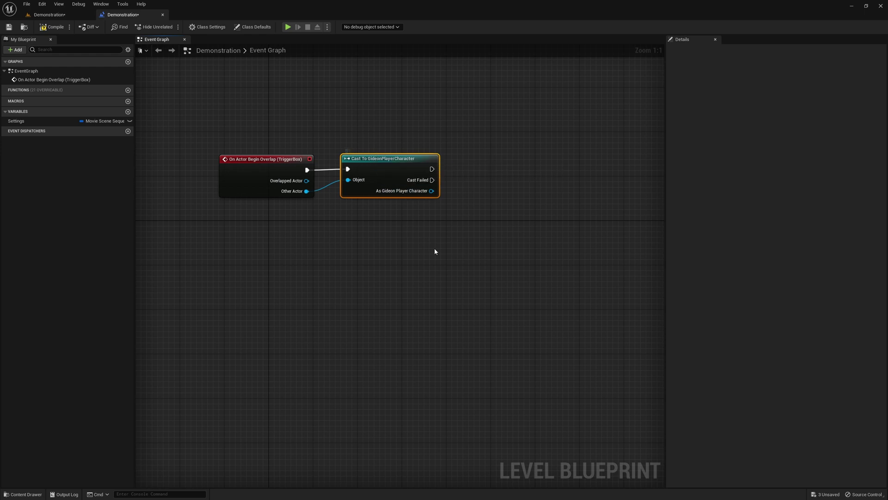
pyautogui.moveTo(408, 289); pyautogui.dragTo(375, 313, button='right')
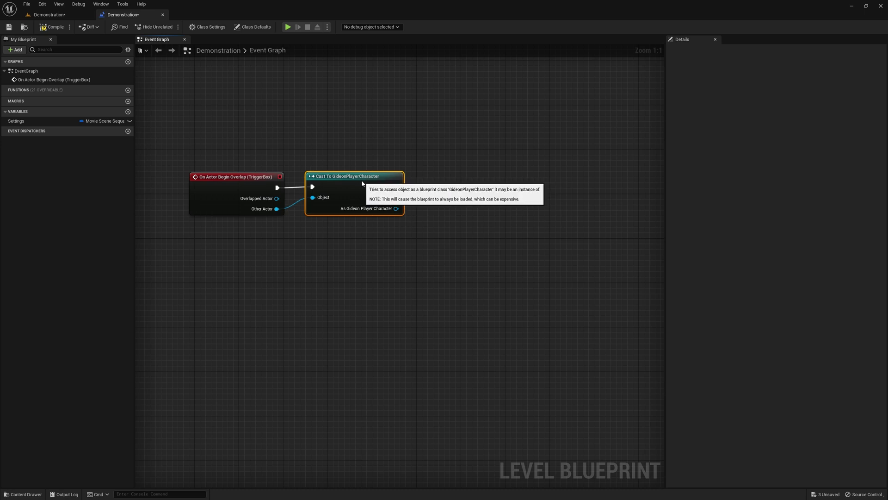
pyautogui.moveTo(401, 181); pyautogui.dragTo(354, 186, button='right')
# Connect a Do Once node to the cast's success output and align it
pyautogui.moveTo(349, 191); pyautogui.dragTo(416, 191)
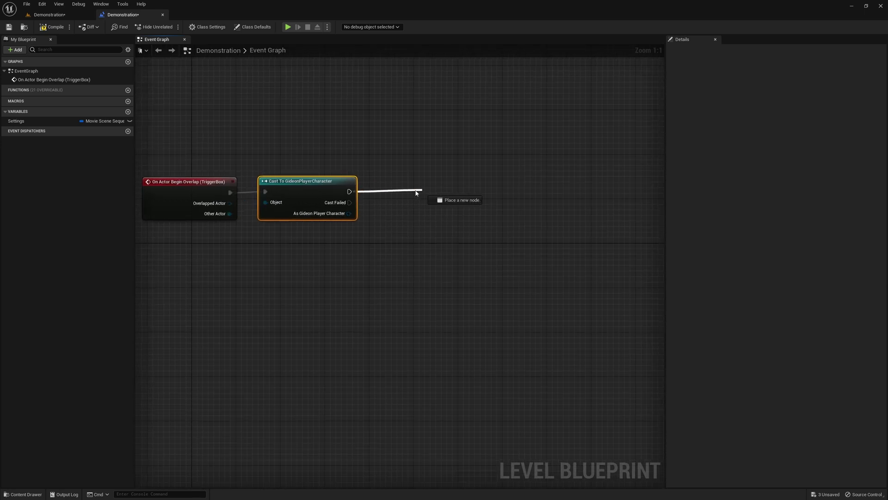
pyautogui.write('doo')
pyautogui.press('Up')
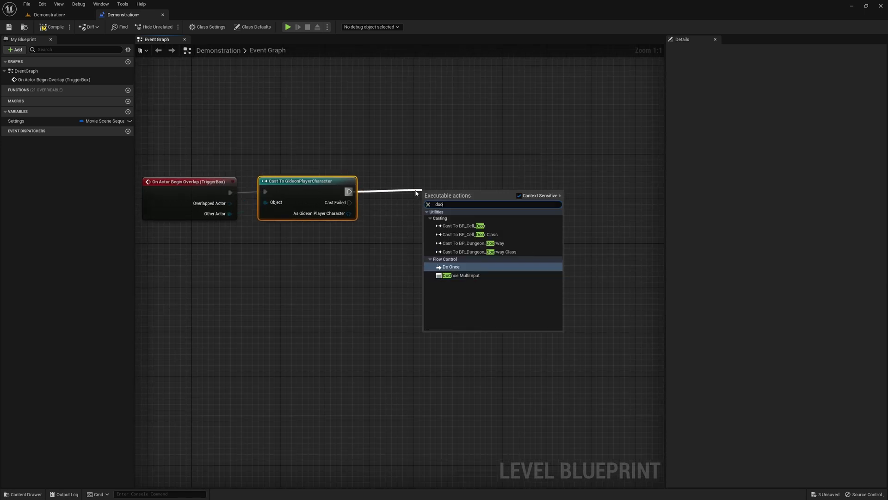
pyautogui.press('Return')
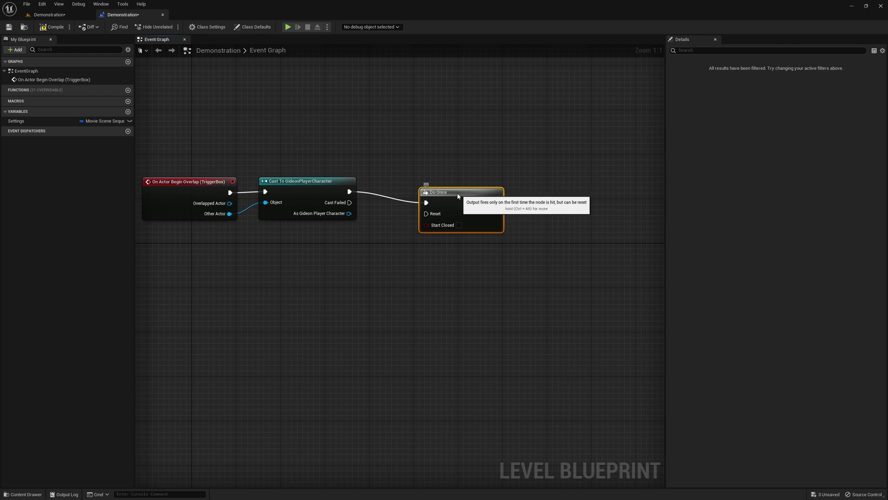
pyautogui.moveTo(461, 192); pyautogui.dragTo(439, 181)
pyautogui.moveTo(497, 209); pyautogui.dragTo(392, 209, button='right')
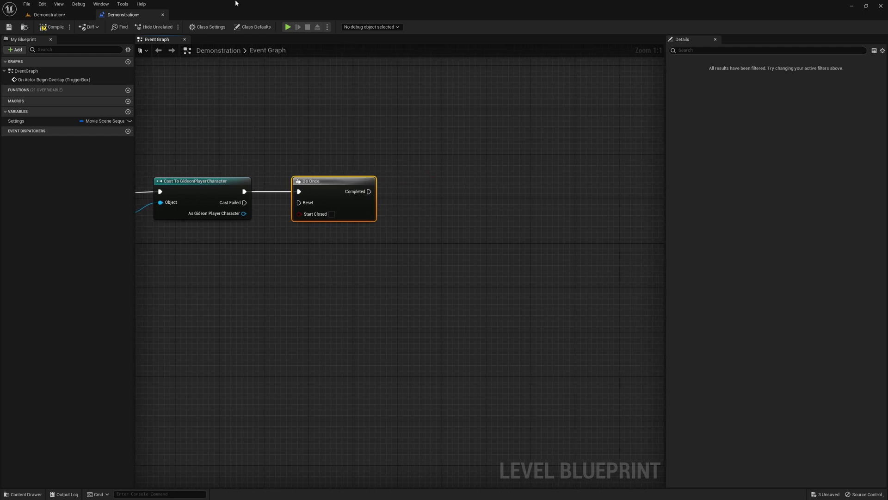
# Open the Cinematics folder in Content Browser 2 and save the Cinematic and Demonstration assets
pyautogui.click(49, 15)
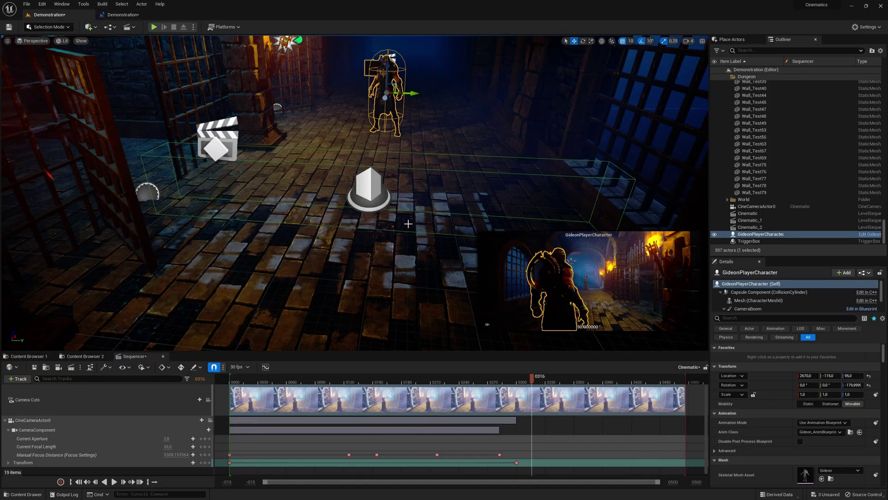
pyautogui.click(93, 356)
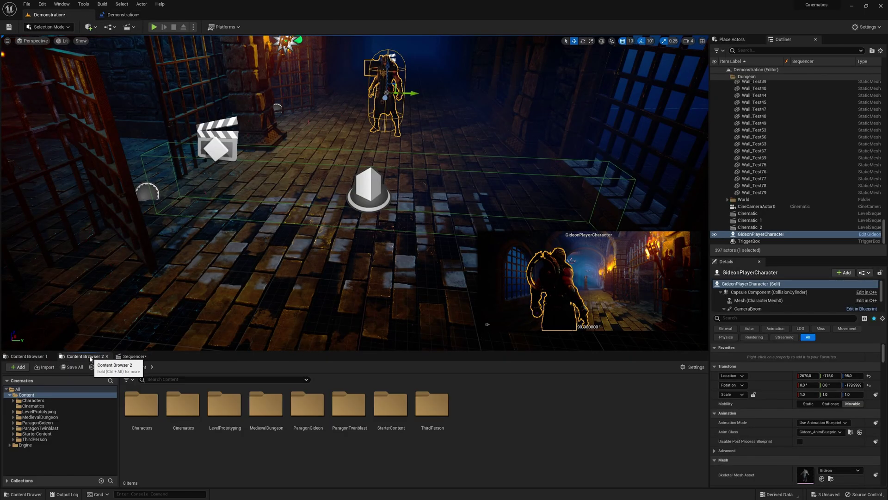
pyautogui.click(181, 405)
pyautogui.doubleClick(182, 405)
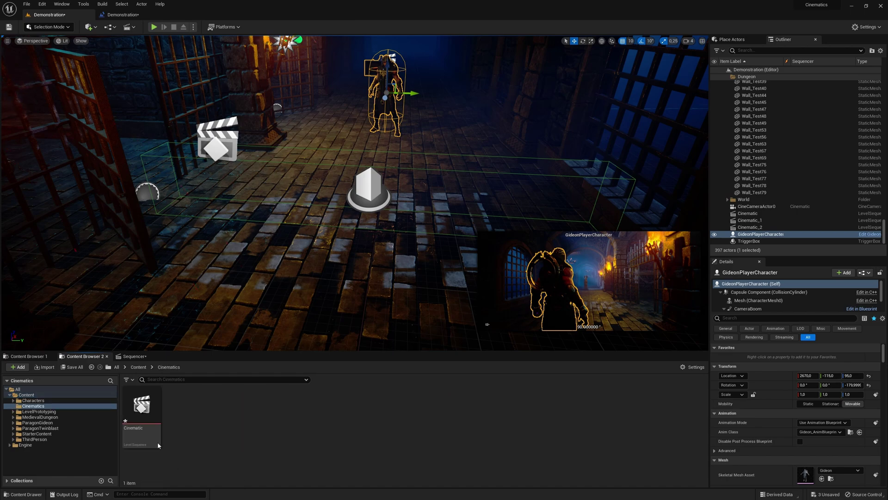
pyautogui.click(75, 368)
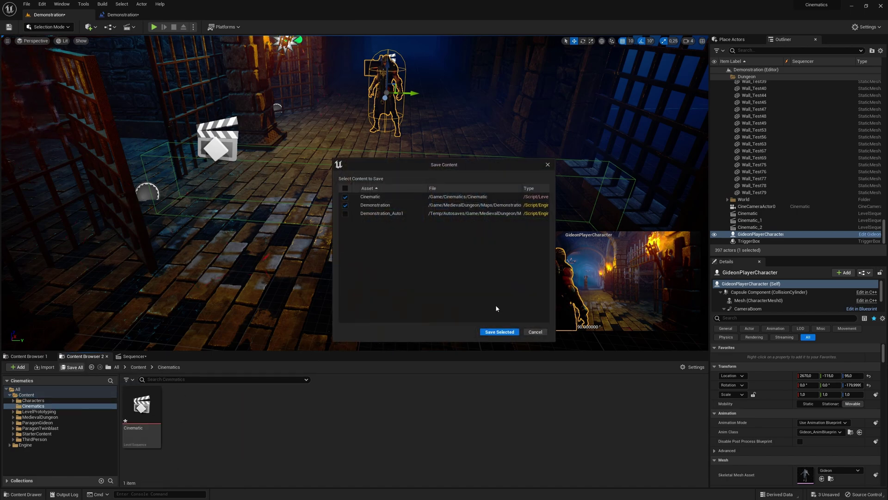
pyautogui.click(491, 332)
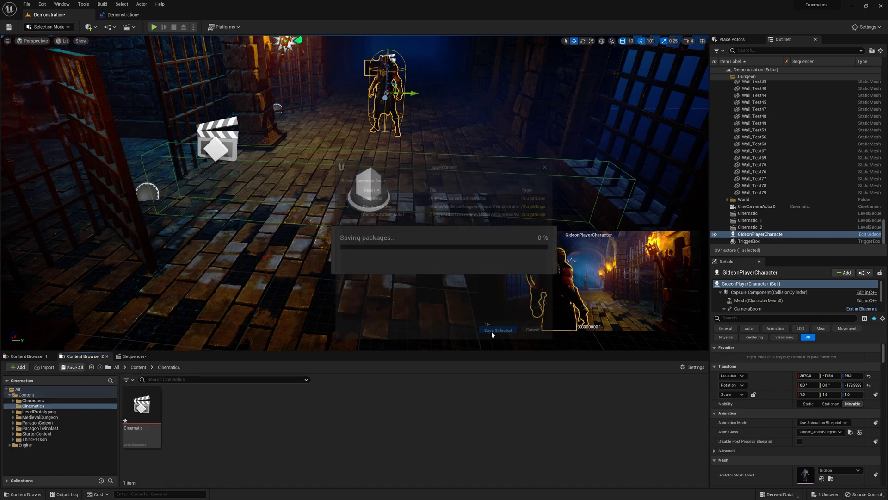
# Add a Create Level Sequence Player node from Do Once's Completed output, set to Cinematic
pyautogui.click(122, 14)
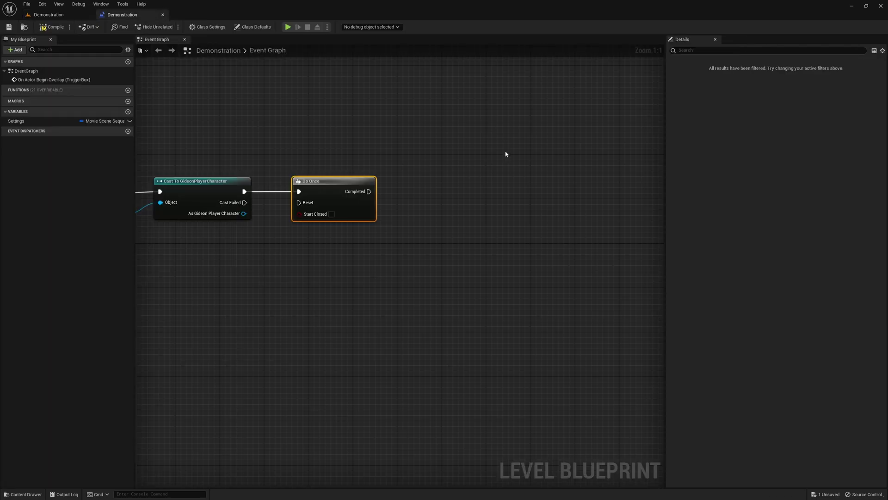
pyautogui.moveTo(313, 178); pyautogui.dragTo(385, 154)
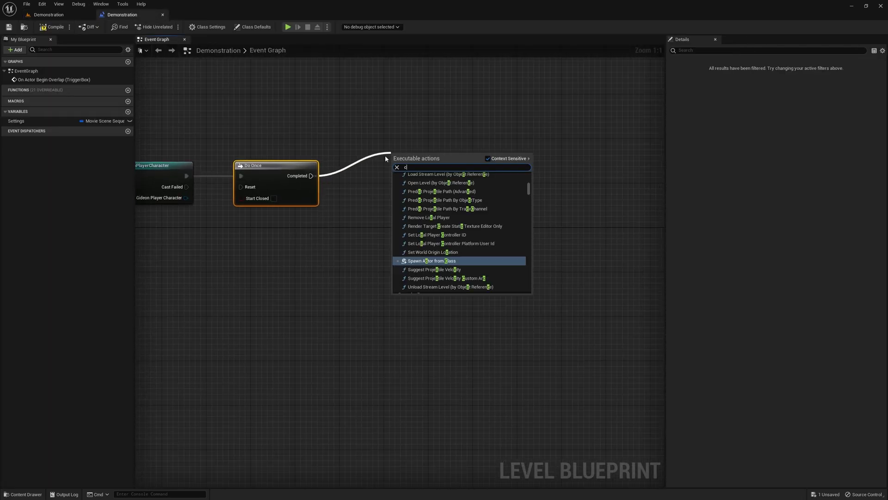
pyautogui.write('create level')
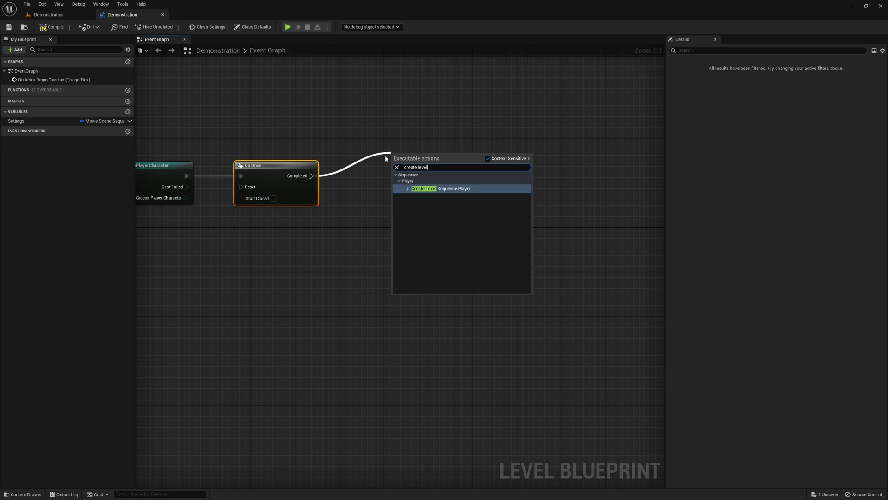
pyautogui.click(431, 188)
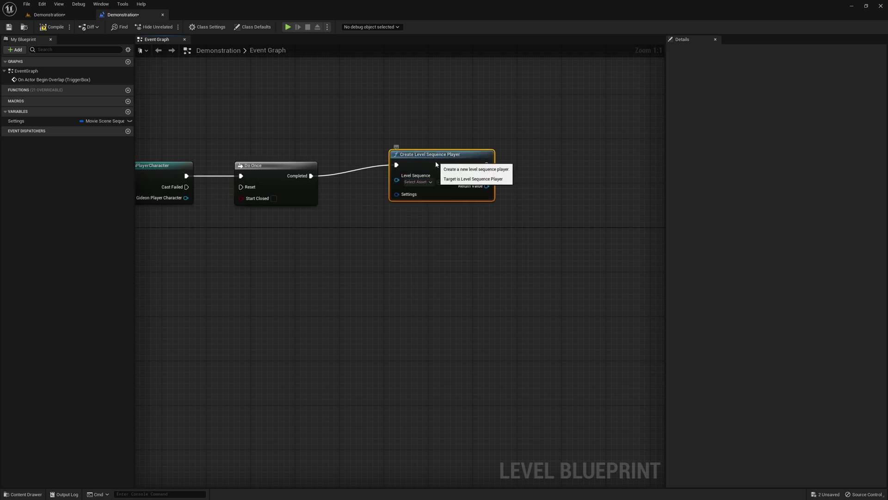
pyautogui.click(420, 194)
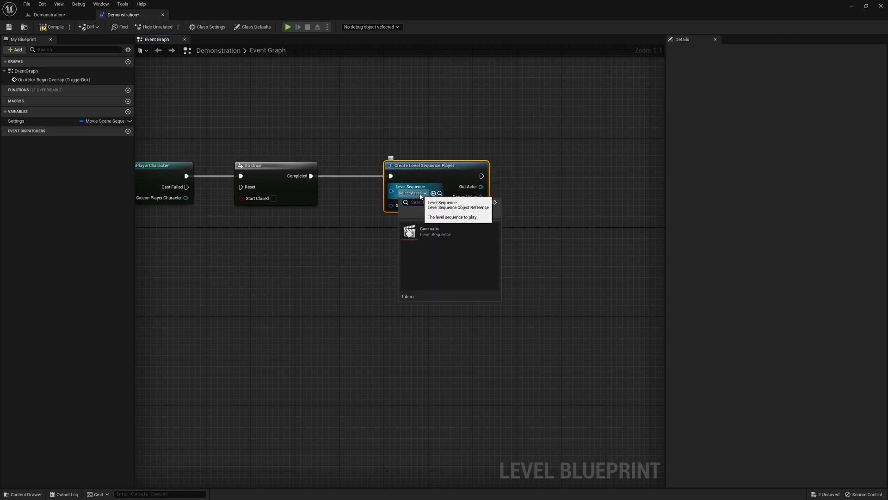
pyautogui.click(434, 236)
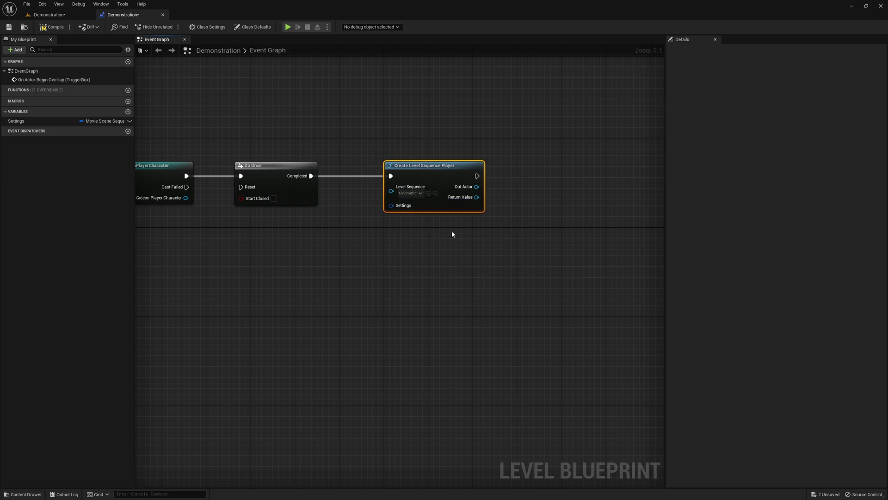
# Connect a Play node to the player's Return Value and line it up with the chain
pyautogui.moveTo(477, 197); pyautogui.dragTo(529, 178)
pyautogui.write('p')
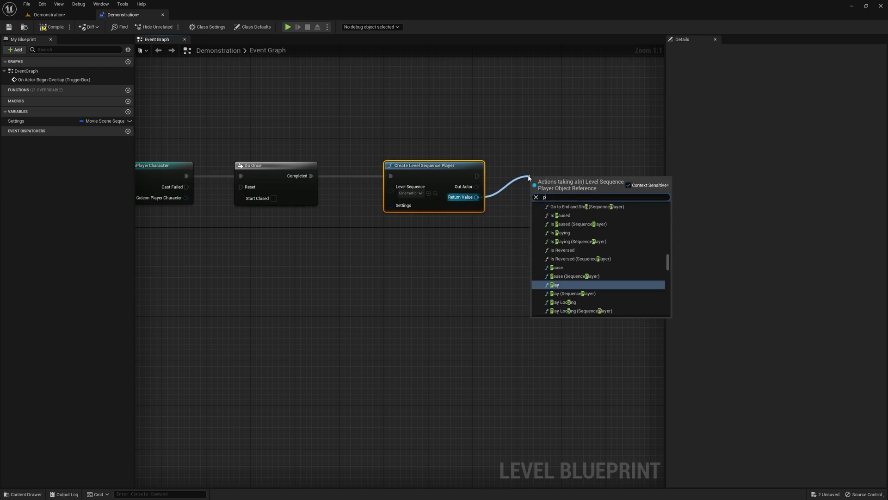
pyautogui.write('lay')
pyautogui.press('Return')
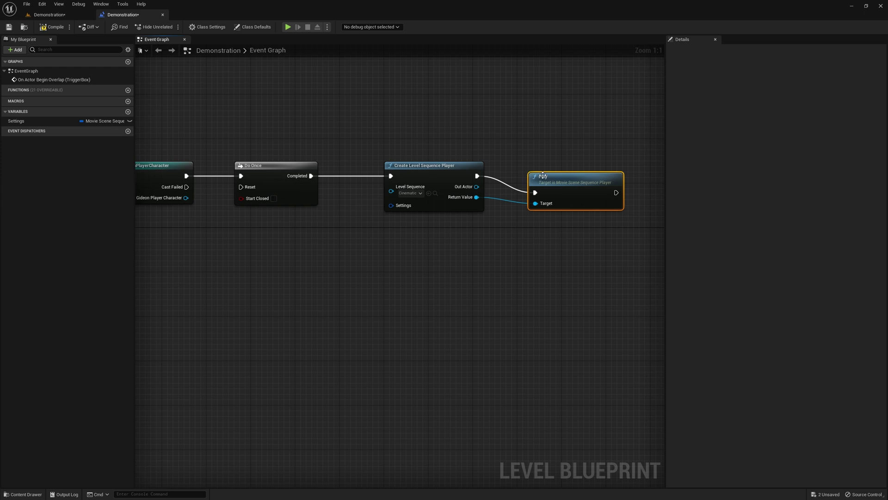
pyautogui.moveTo(543, 176); pyautogui.dragTo(547, 163)
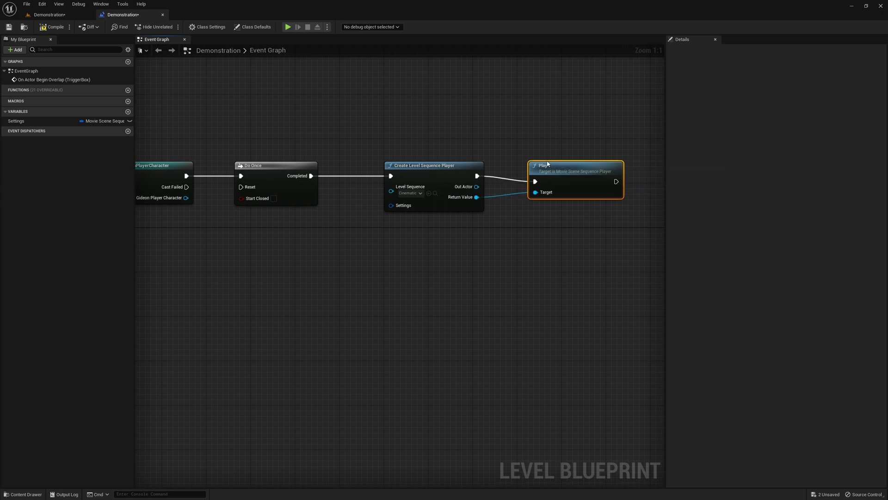
pyautogui.moveTo(486, 230); pyautogui.dragTo(542, 211, button='right')
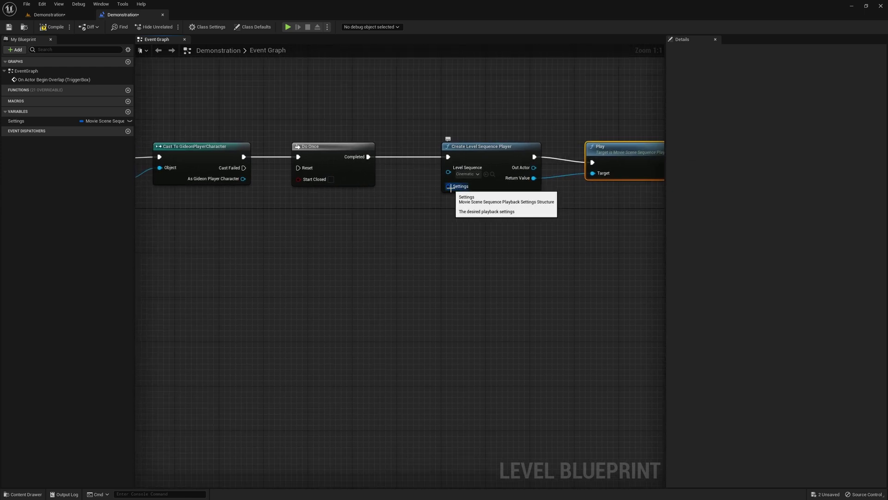
# Promote the player's Settings input to a new Settings_0 variable and delete the old Settings variable
pyautogui.moveTo(448, 186); pyautogui.dragTo(420, 217)
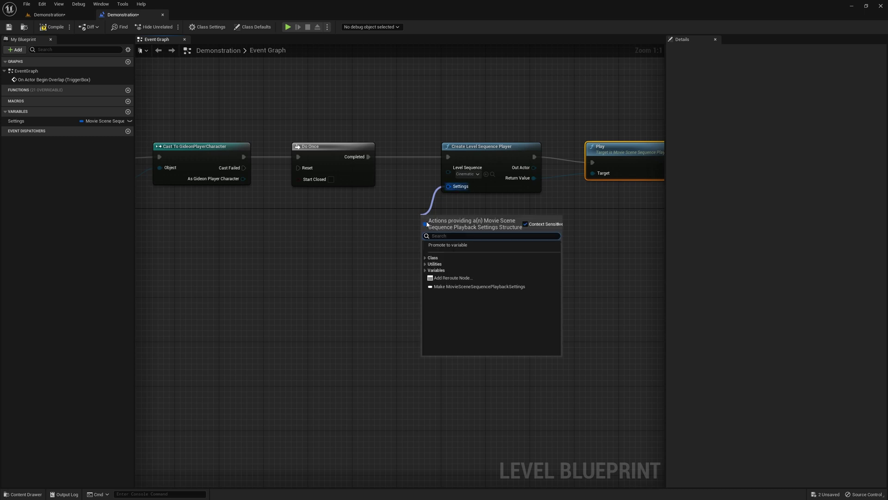
pyautogui.click(439, 245)
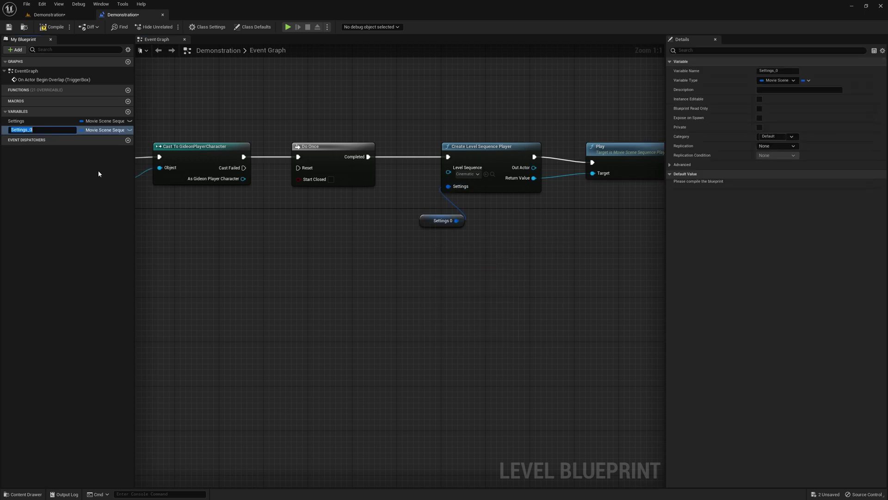
pyautogui.click(24, 122)
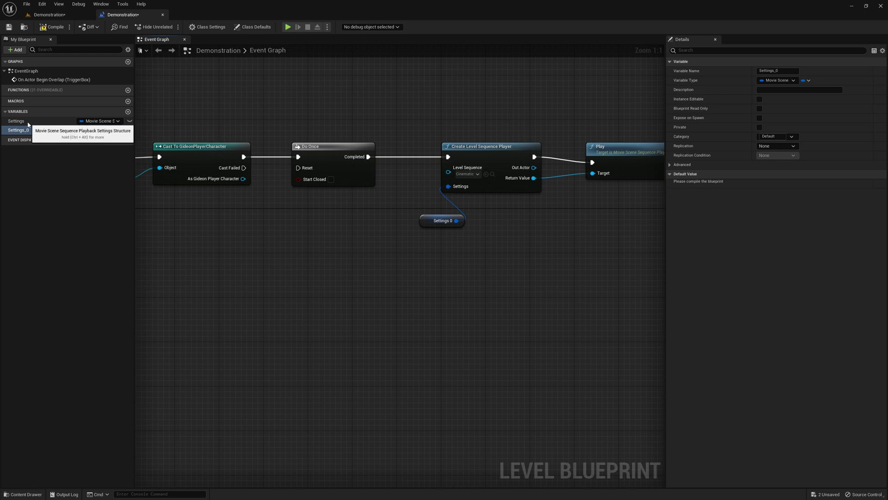
pyautogui.press('Delete')
# Compile the Level Blueprint and show Settings_0's default playback options
pyautogui.click(23, 121)
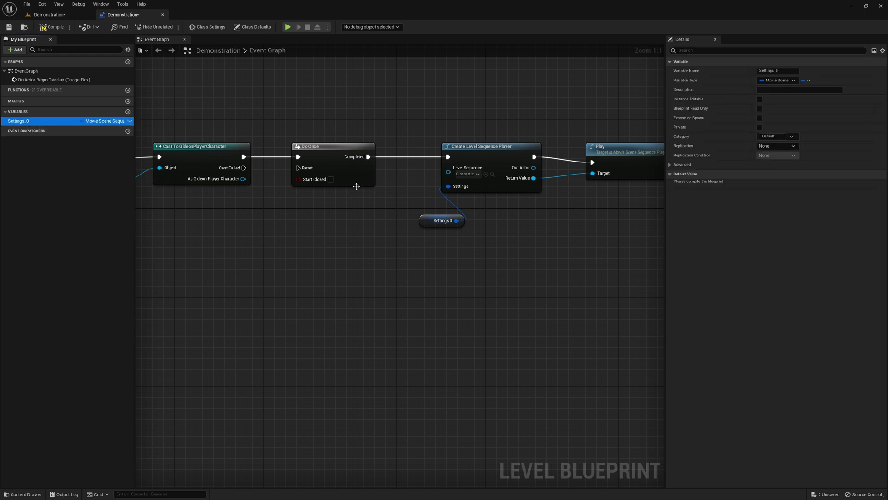
pyautogui.click(54, 30)
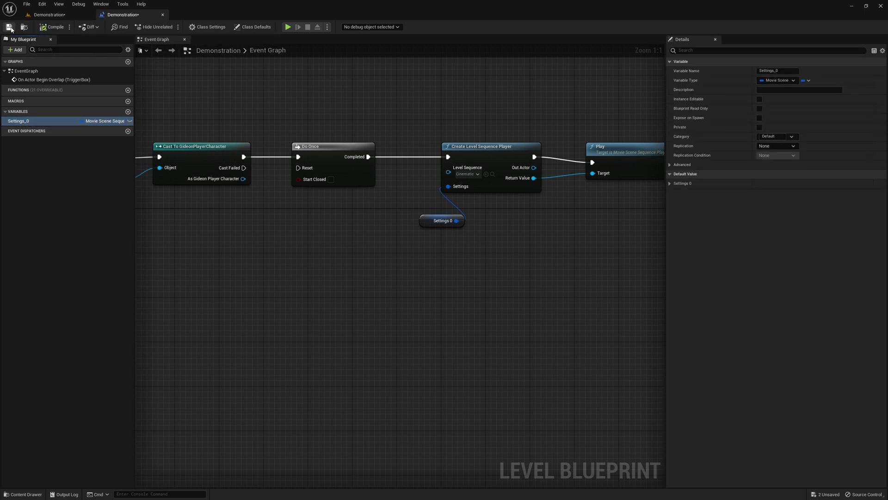
pyautogui.click(670, 183)
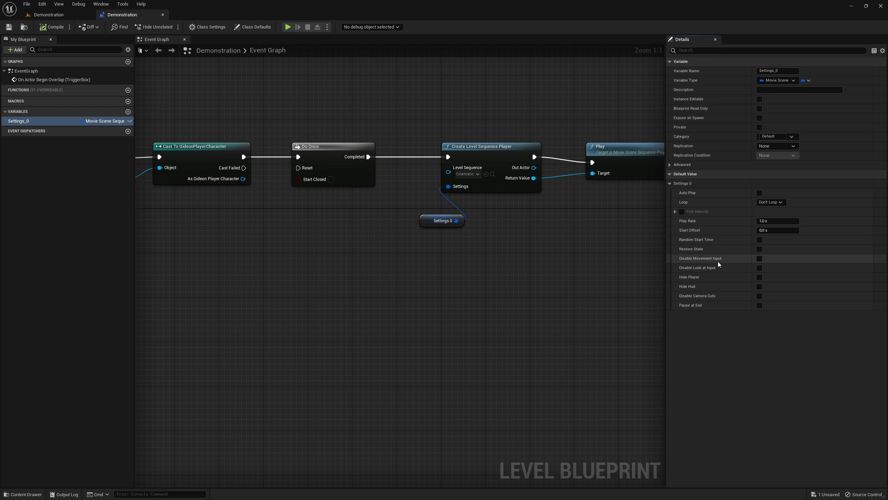
# Tick Disable Movement Input in Settings_0's defaults and go back to the level editor
pyautogui.click(758, 258)
pyautogui.moveTo(501, 174); pyautogui.dragTo(469, 186, button='right')
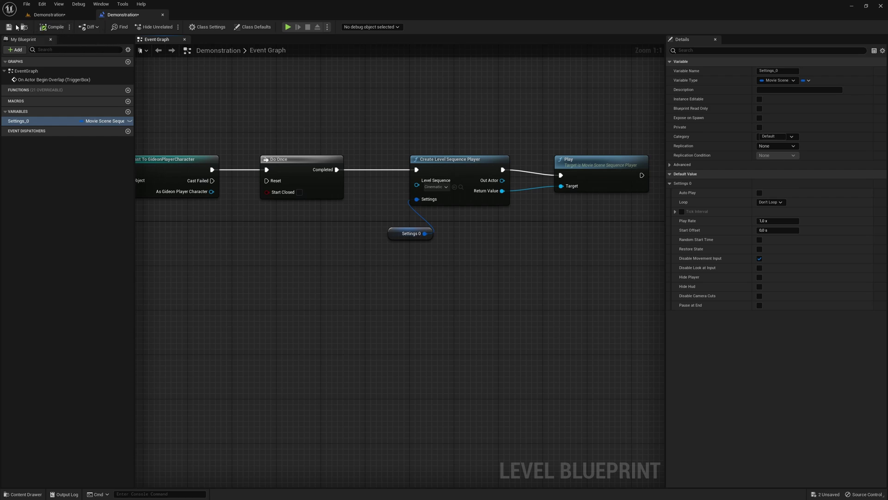
pyautogui.click(60, 16)
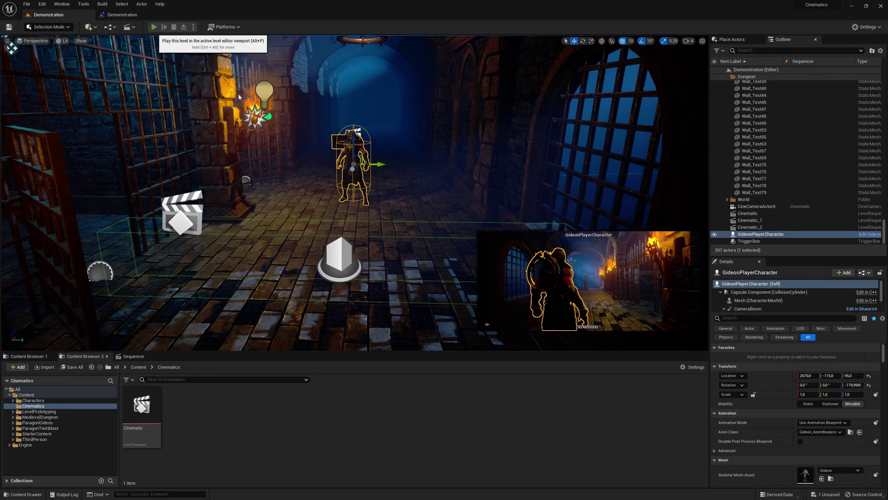
# Play the level in the editor to watch the dungeon cinematic, then stop with Esc
pyautogui.click(155, 27)
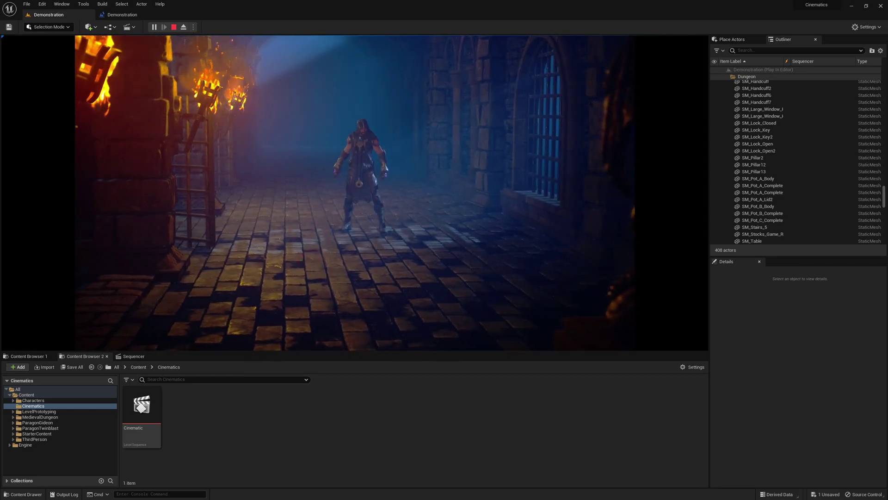
pyautogui.press('Escape')
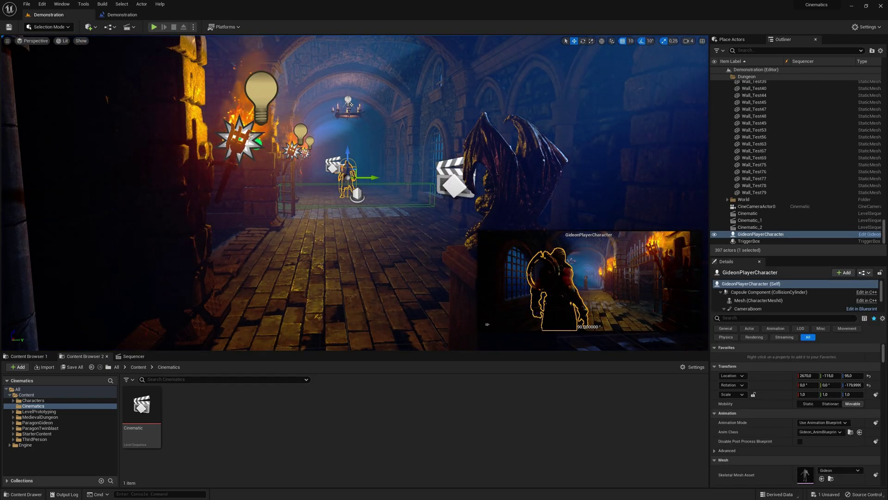
# Show the Cinematic sequence in Sequencer and scrub the playhead back near frame 0
pyautogui.moveTo(487, 323); pyautogui.dragTo(536, 319, button='right')
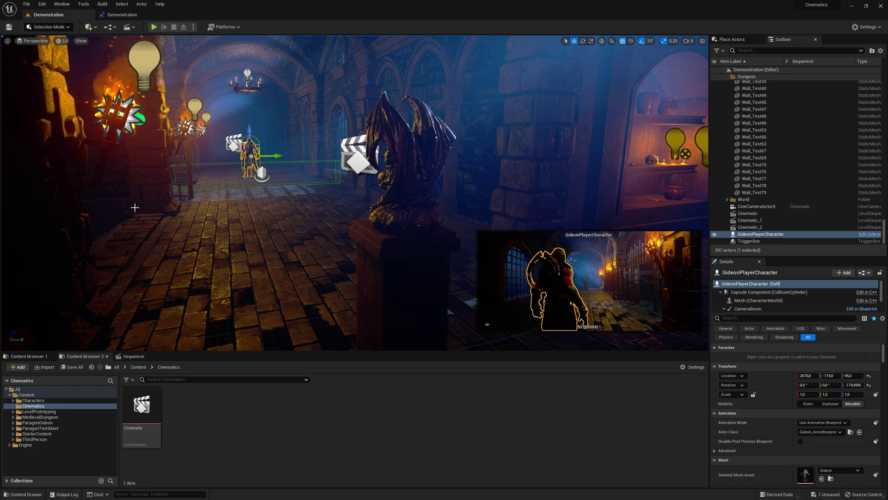
pyautogui.click(134, 356)
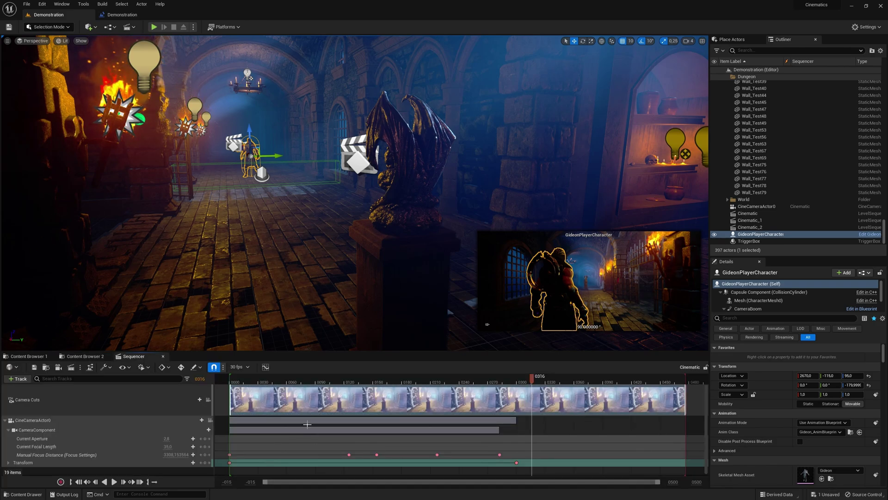
pyautogui.moveTo(530, 380); pyautogui.dragTo(231, 384)
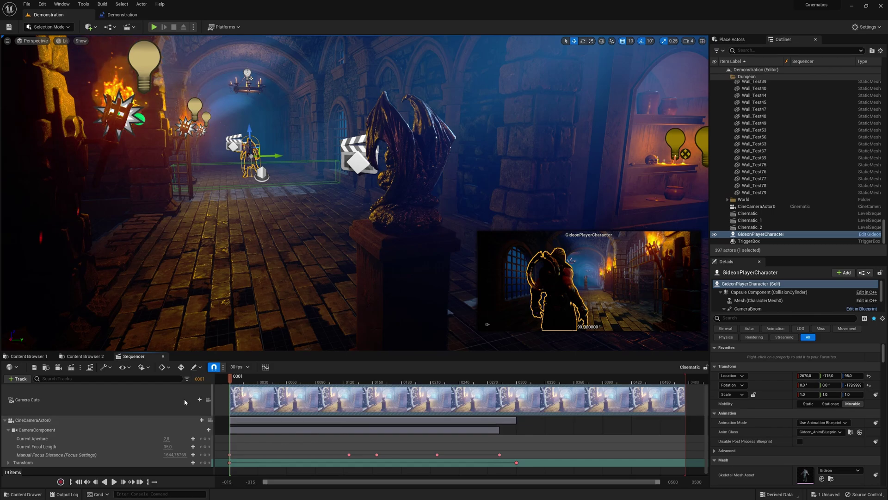
pyautogui.rightClick(239, 396)
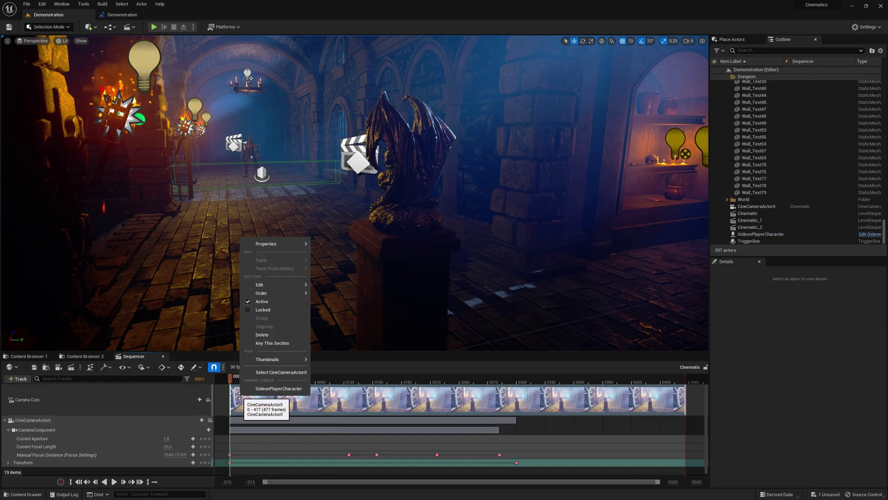
pyautogui.rightClick(75, 397)
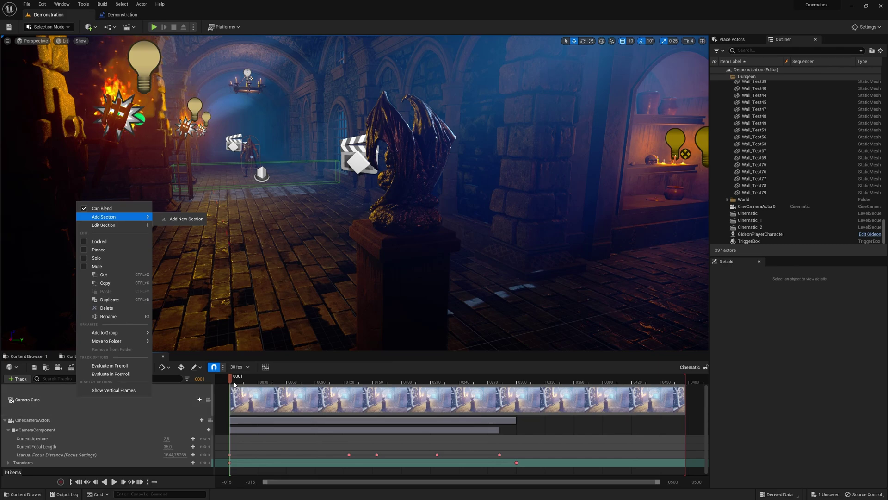
pyautogui.moveTo(231, 382); pyautogui.dragTo(247, 380)
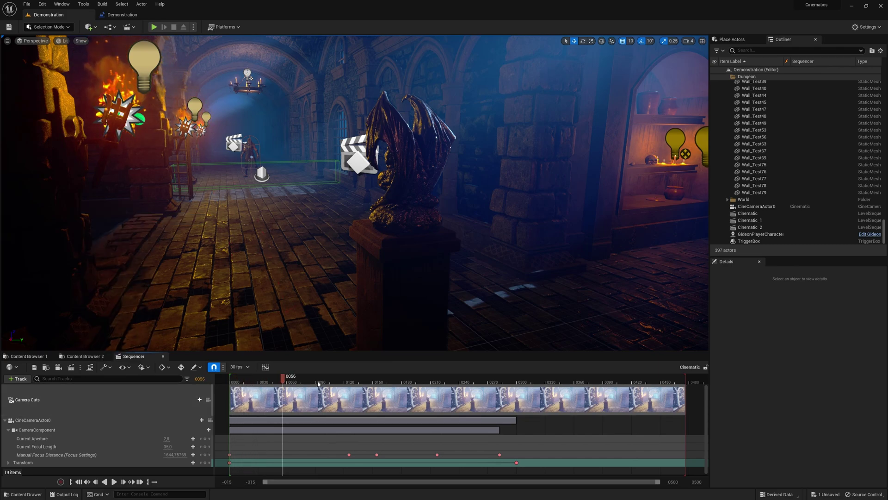
pyautogui.moveTo(507, 382); pyautogui.dragTo(402, 382)
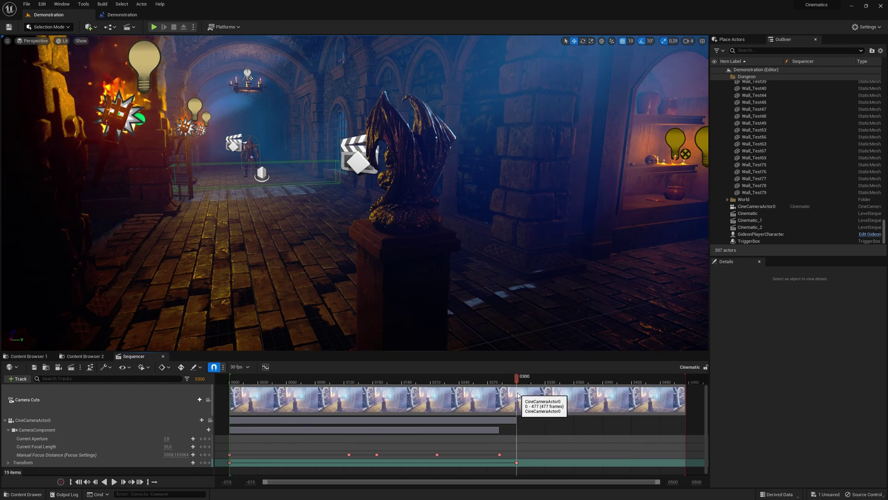
# Trim the CineCameraActor0 camera cut to end at frame 476 with a ~174-frame Cubic ease-out
pyautogui.moveTo(517, 394); pyautogui.dragTo(612, 397)
pyautogui.moveTo(677, 405); pyautogui.dragTo(524, 405)
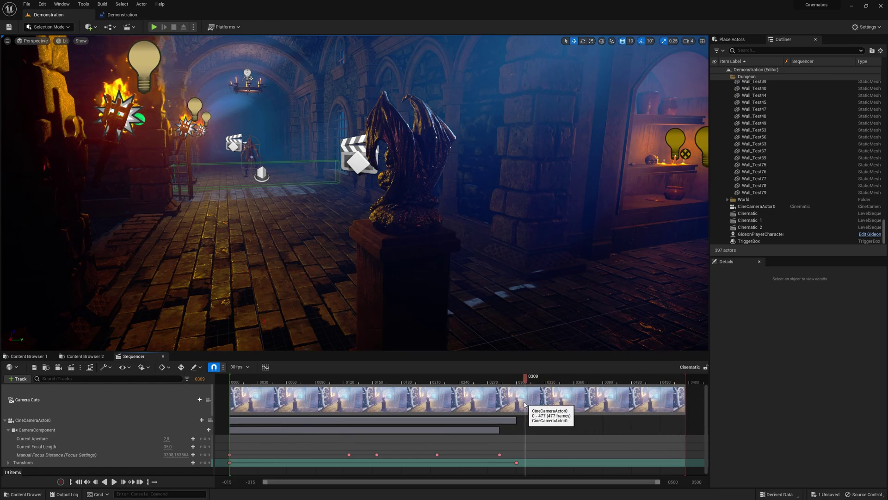
pyautogui.moveTo(264, 481)
pyautogui.mouseDown()
pyautogui.moveTo(447, 483)
pyautogui.moveTo(422, 484)
pyautogui.mouseUp()
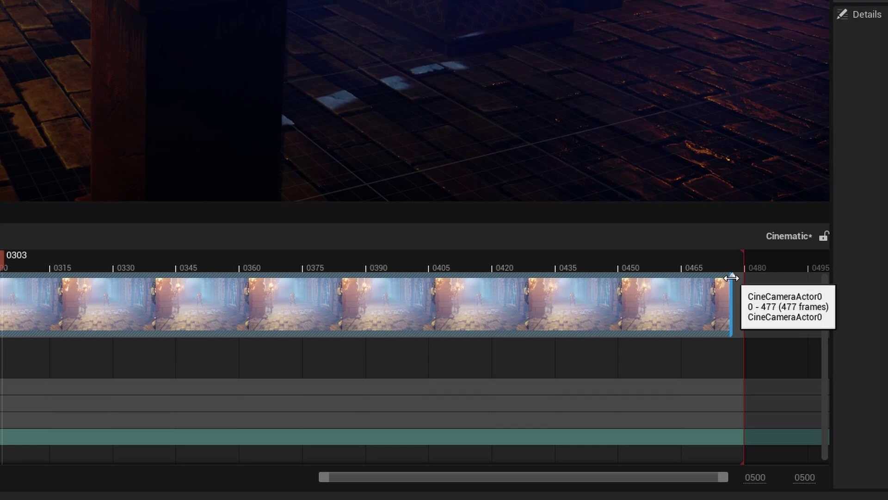
pyautogui.moveTo(731, 277); pyautogui.dragTo(723, 279)
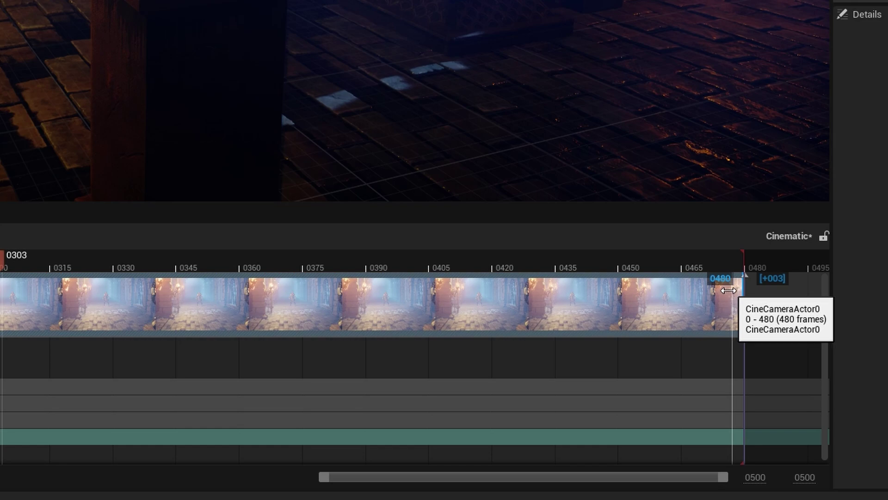
pyautogui.moveTo(729, 287); pyautogui.dragTo(727, 275)
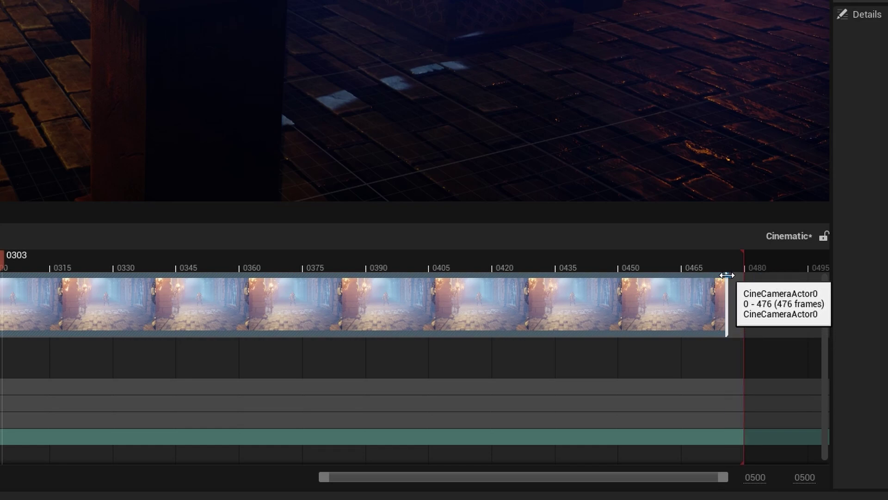
pyautogui.moveTo(727, 275)
pyautogui.mouseDown()
pyautogui.moveTo(671, 282)
pyautogui.moveTo(539, 353)
pyautogui.moveTo(84, 379)
pyautogui.mouseUp()
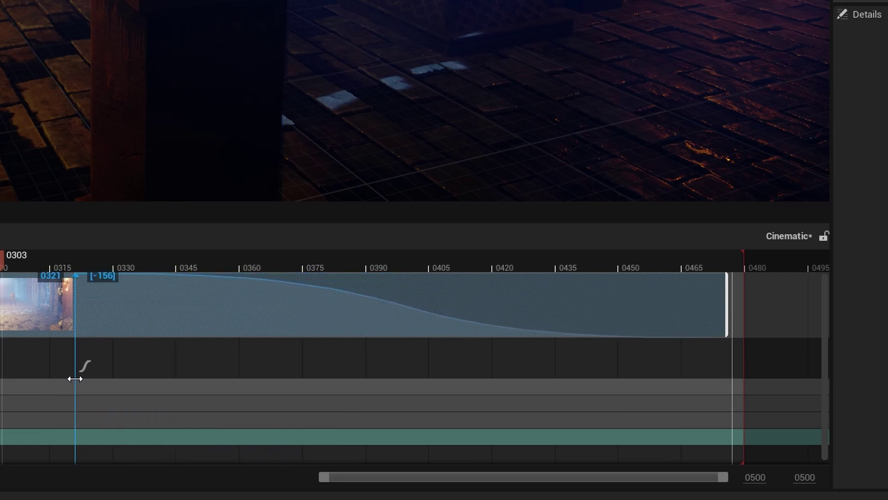
pyautogui.moveTo(75, 379); pyautogui.dragTo(332, 432)
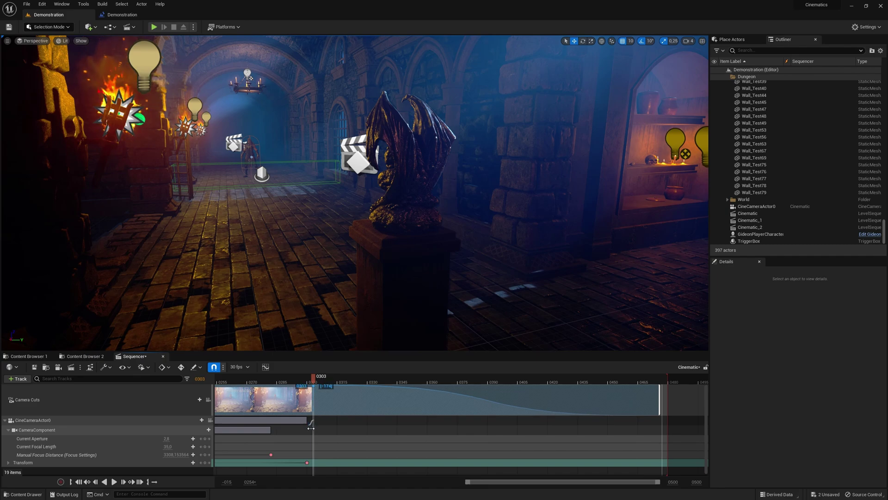
# Move the camera cut's ease-out start to frame 0303, then view the whole sequence
pyautogui.moveTo(311, 428)
pyautogui.mouseDown()
pyautogui.moveTo(599, 424)
pyautogui.moveTo(474, 425)
pyautogui.mouseUp()
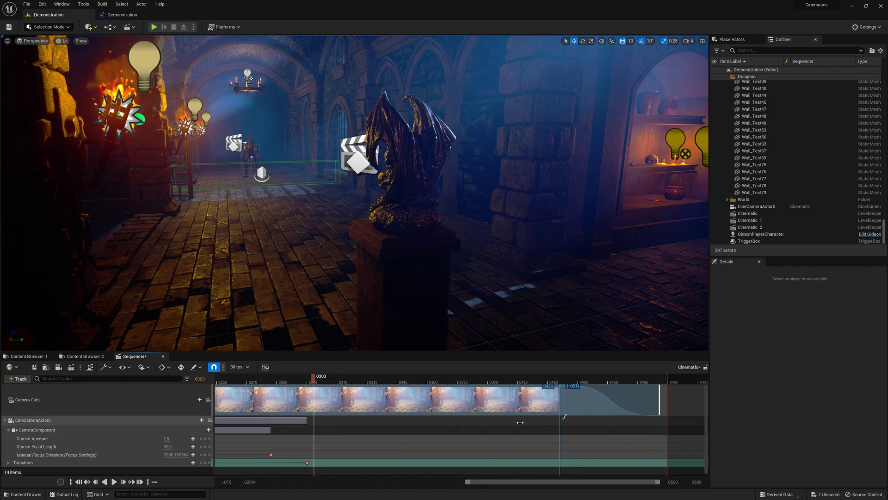
pyautogui.moveTo(408, 425); pyautogui.dragTo(312, 413)
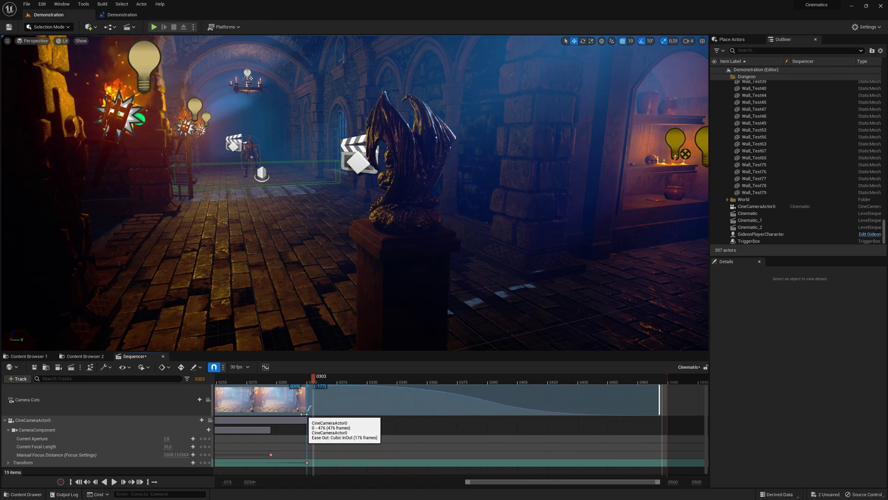
pyautogui.moveTo(334, 413); pyautogui.dragTo(316, 412)
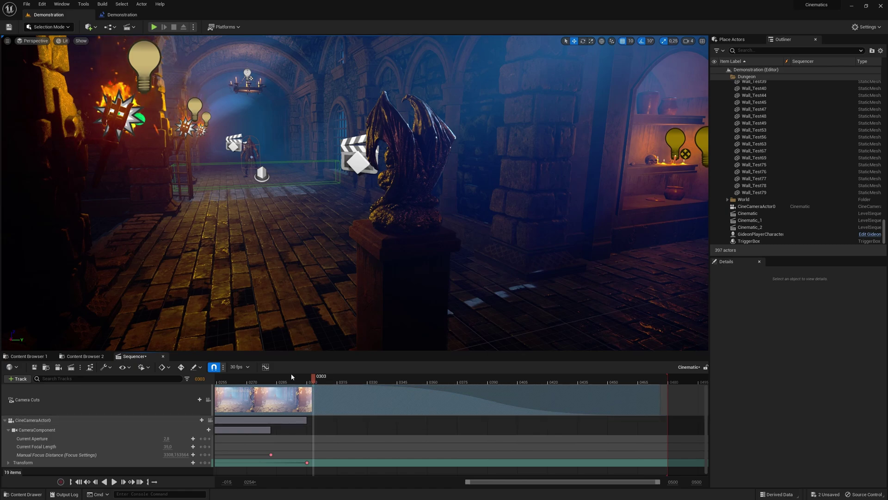
pyautogui.moveTo(467, 482); pyautogui.dragTo(262, 481)
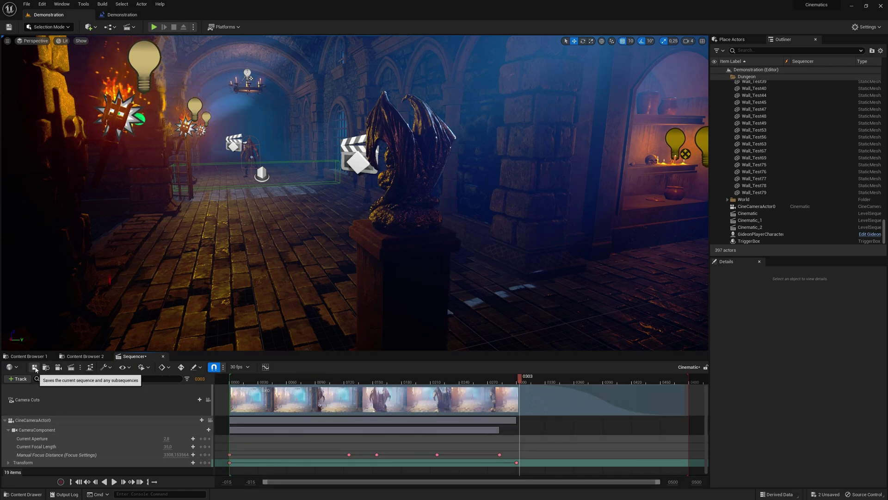
# Play-test the level with Alt+P to watch the camera sequence in game, then stop
pyautogui.hotkey('alt', 'p')
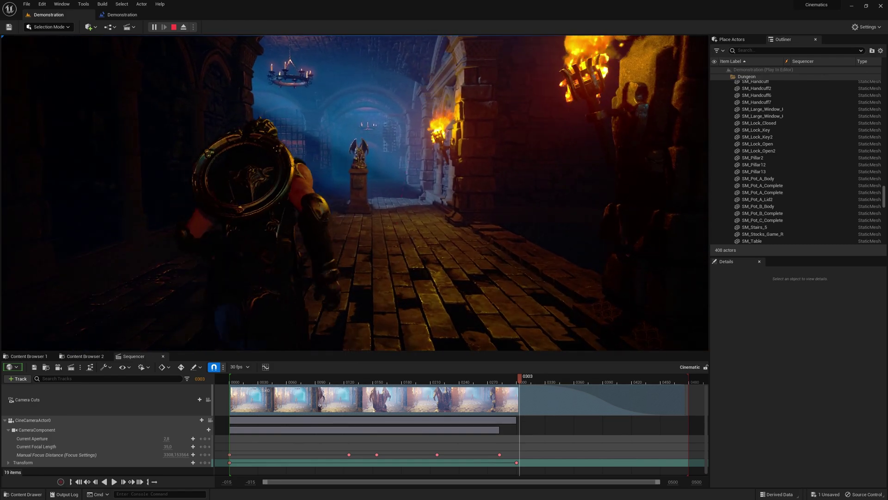
pyautogui.press('Escape')
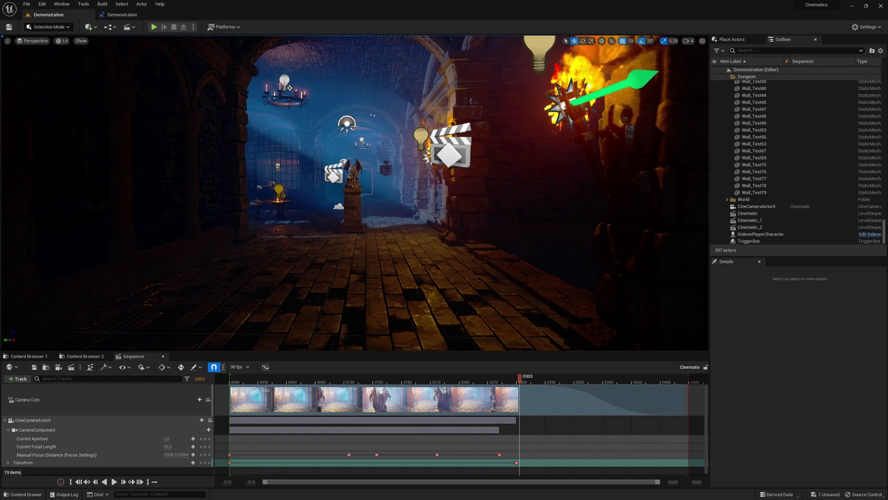
# Play-test the triggered cinematic in the full-screen F11 view, then restore the normal layout
pyautogui.press('F11')
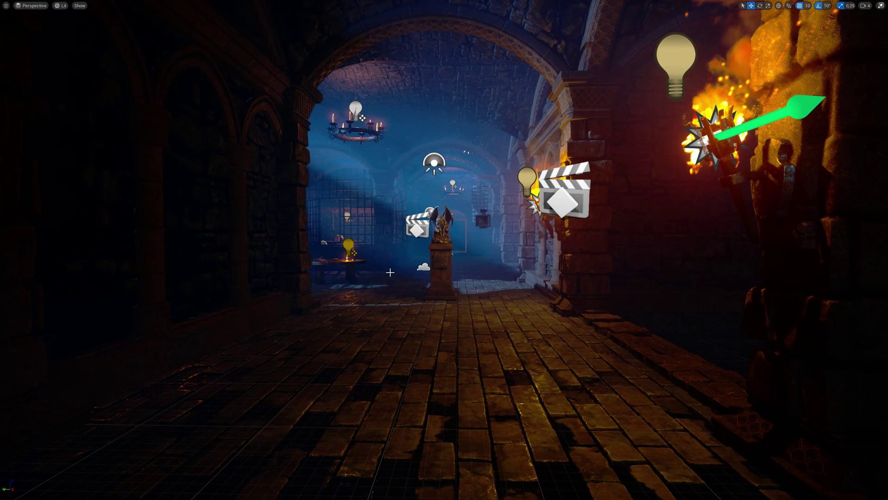
pyautogui.hotkey('alt', 'p')
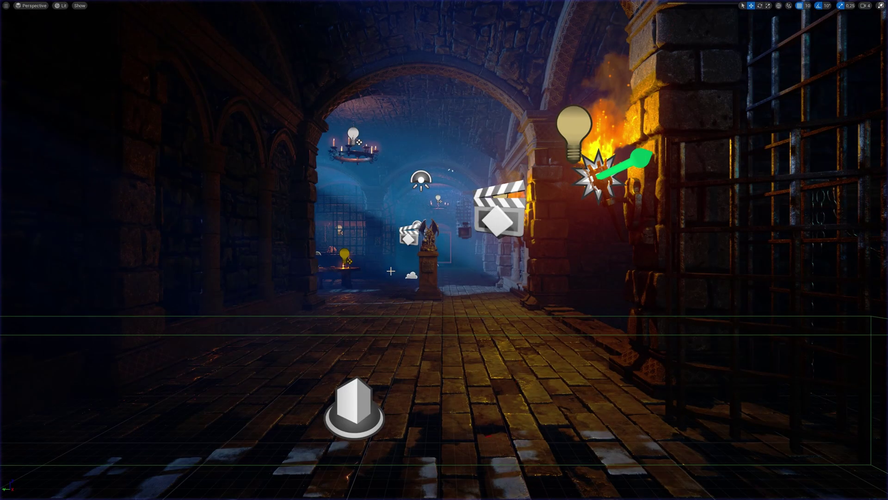
pyautogui.press('F11')
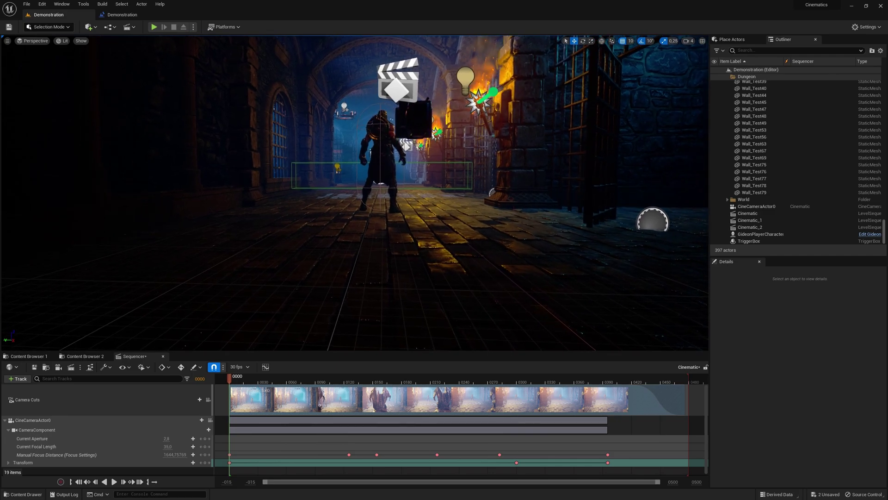
# Fly the view past the character down the lit corridor toward the torches, with Game View on
pyautogui.press('Up')
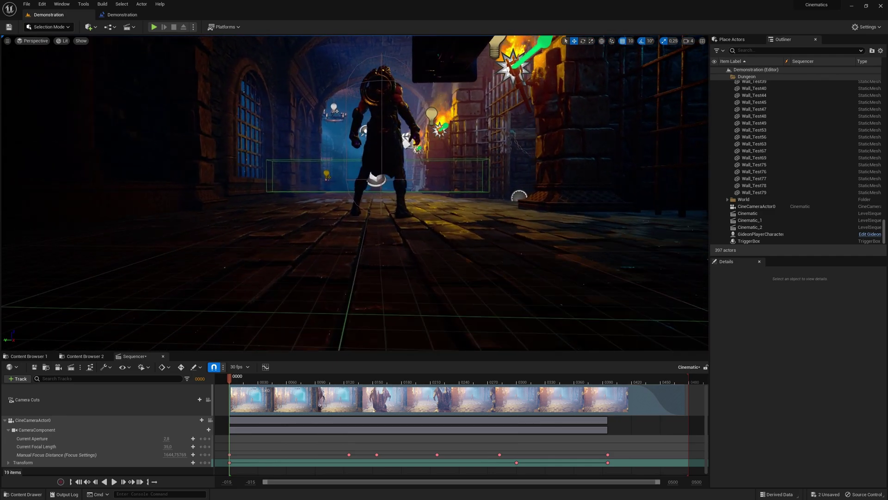
pyautogui.press('Up')
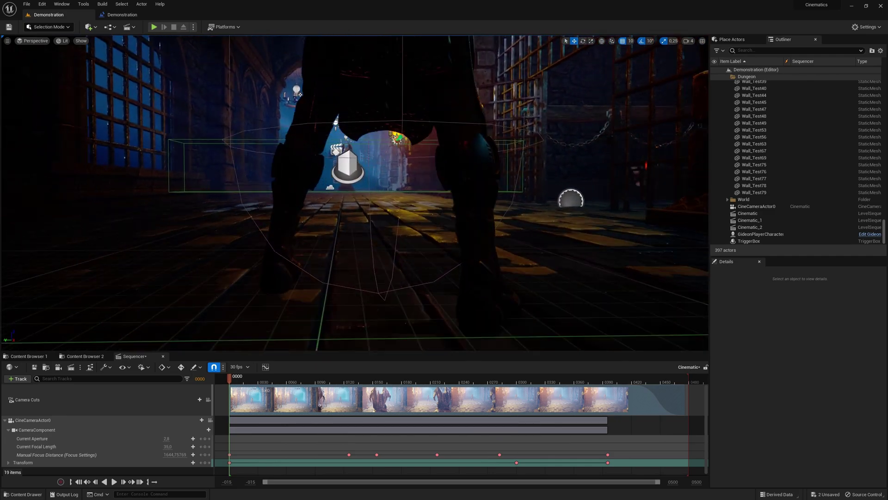
pyautogui.press('g')
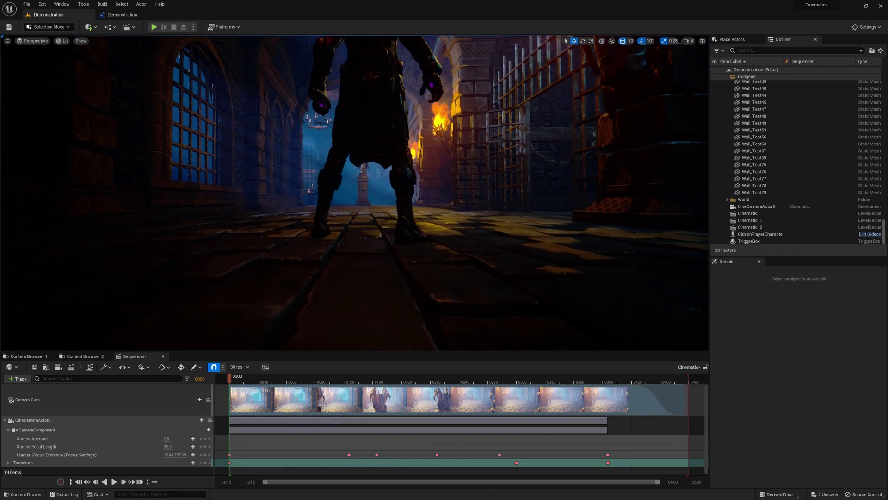
pyautogui.press('Up')
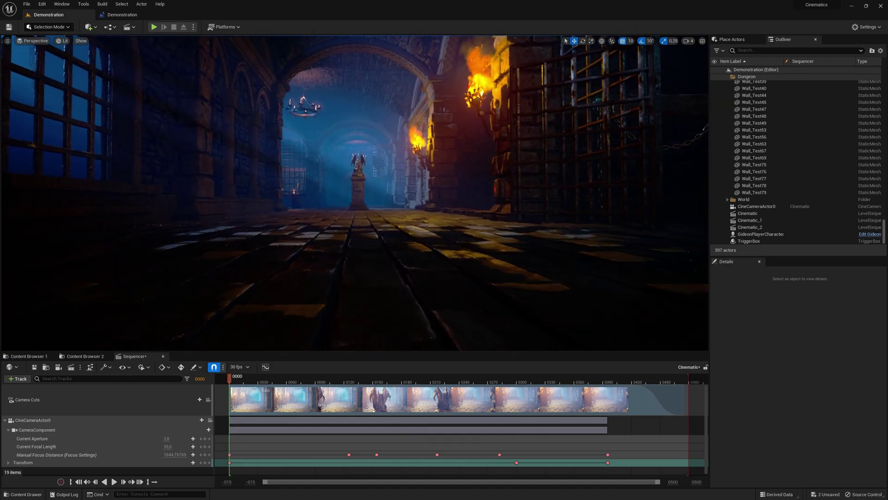
pyautogui.press('Up')
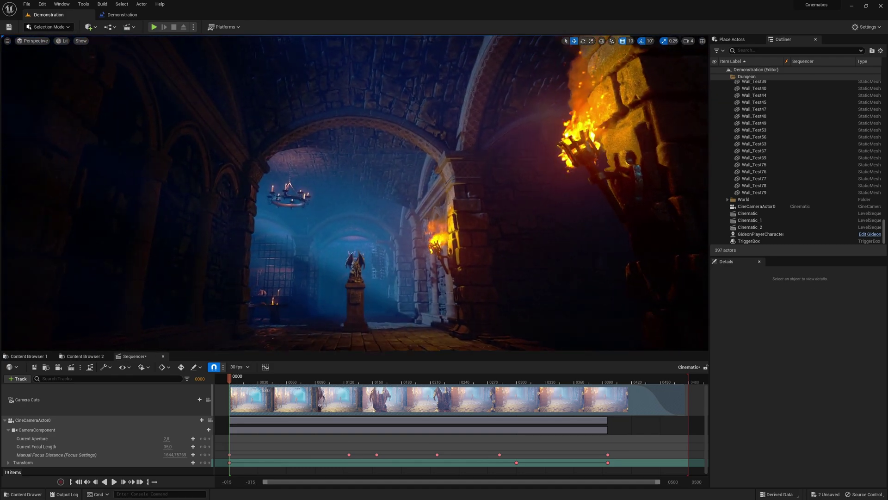
pyautogui.press('Up')
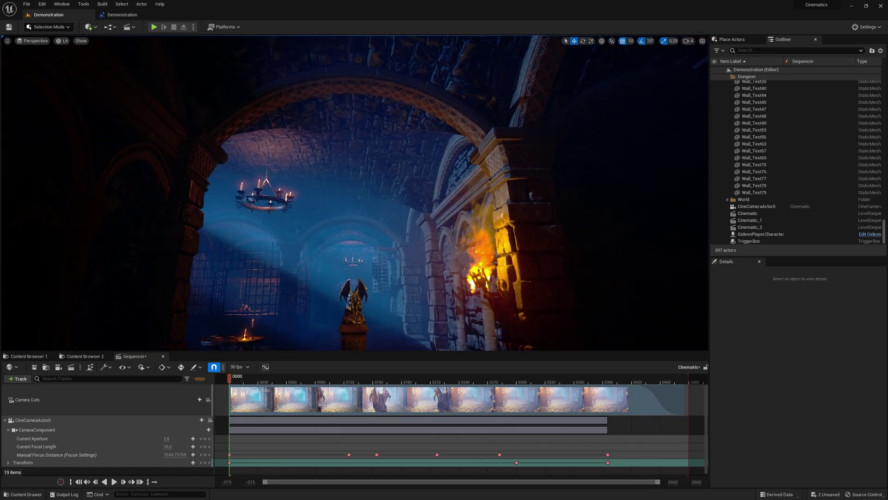